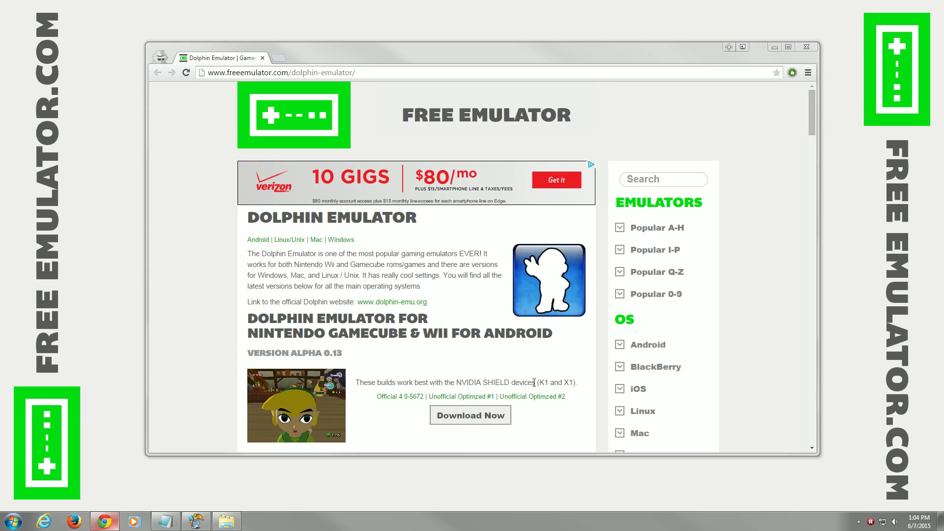
Minimize the Chrome window that shows the Dolphin Emulator download page
{"action": "left_click", "coordinate": [775, 47]}
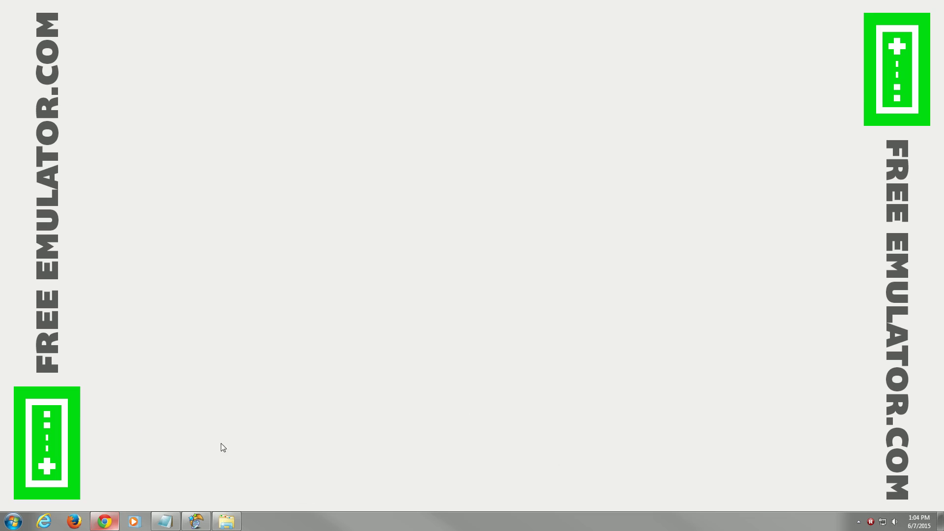
Restore the NVIDIA Shield Apps folder and read the notes on builds 5672, 5695, 6000, 6100 and 6204
{"action": "left_click", "coordinate": [226, 521]}
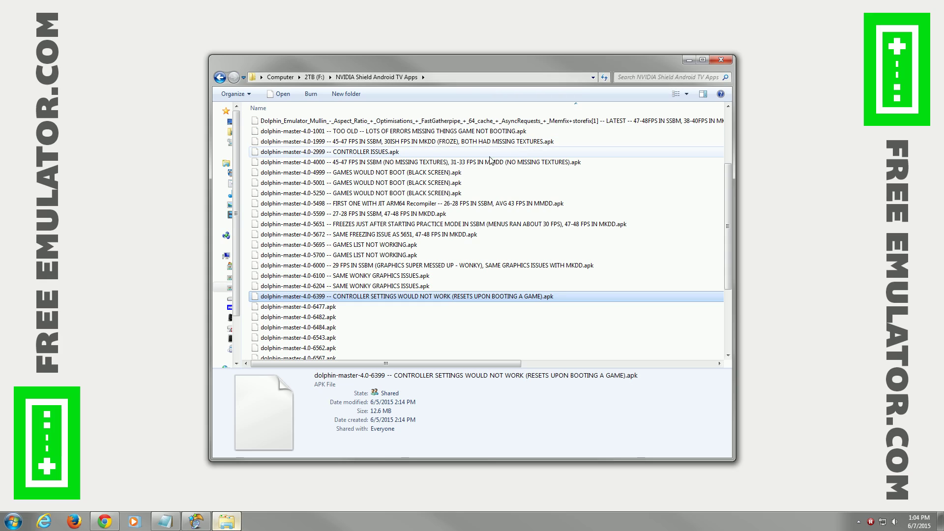
{"action": "mouse_move", "coordinate": [727, 185]}
{"action": "left_mouse_down"}
{"action": "mouse_move", "coordinate": [728, 170]}
{"action": "mouse_move", "coordinate": [728, 185]}
{"action": "left_mouse_up"}
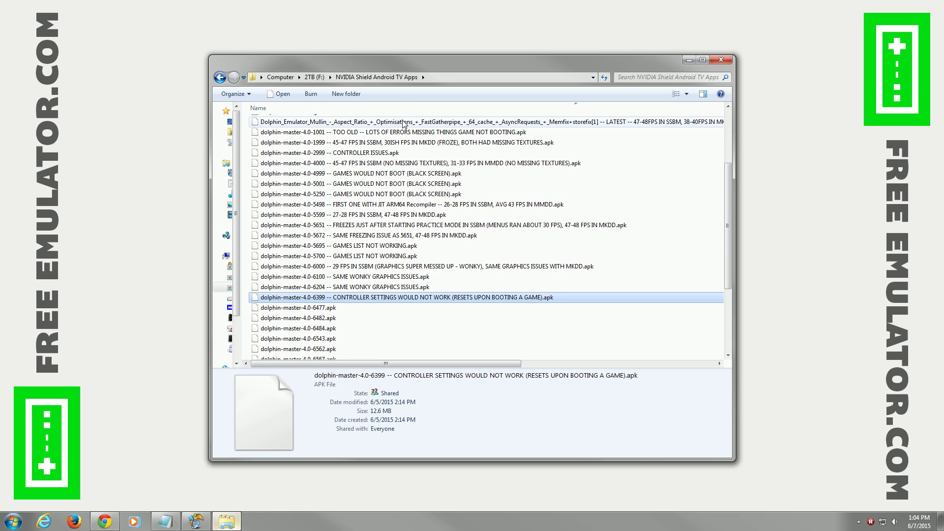
{"action": "left_click", "coordinate": [401, 237]}
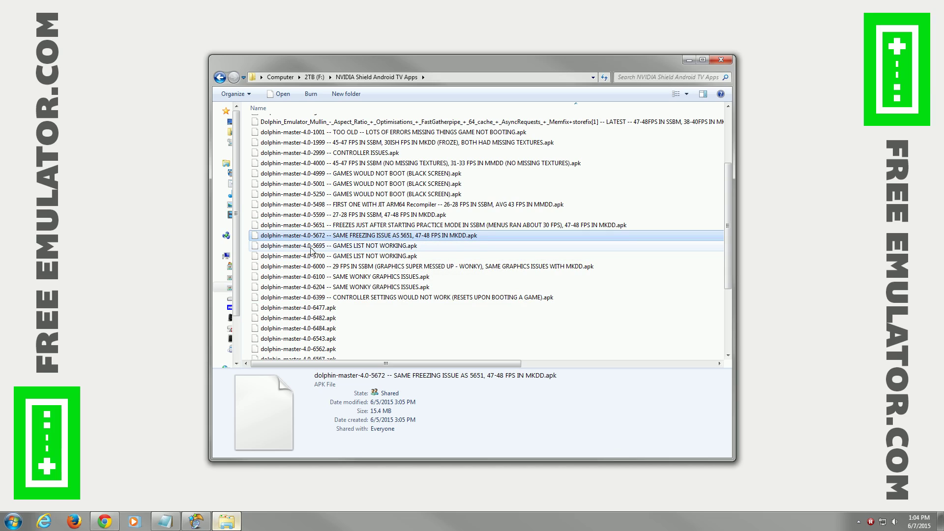
{"action": "left_click", "coordinate": [330, 249]}
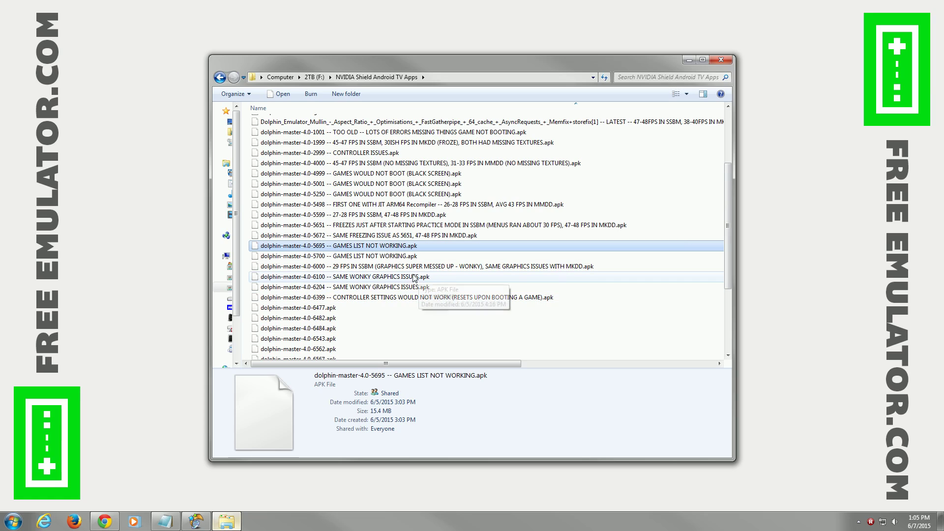
{"action": "left_click", "coordinate": [317, 267]}
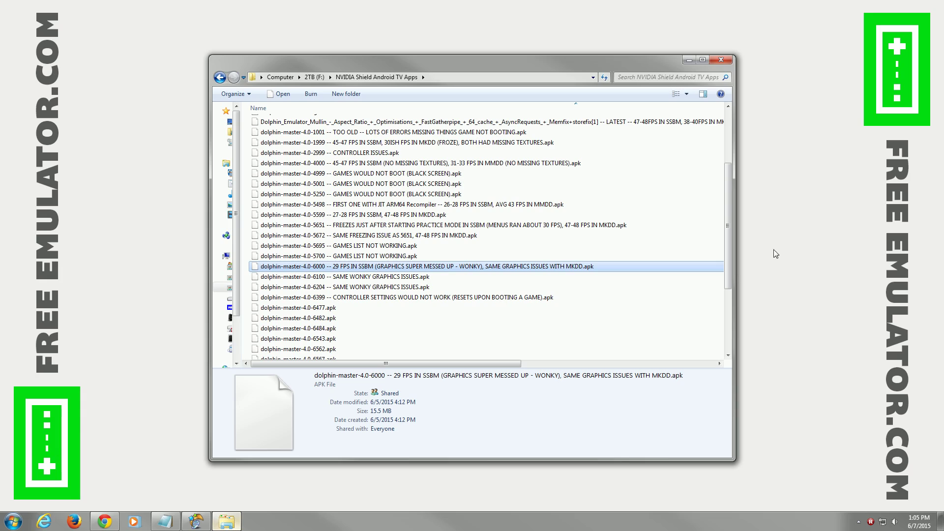
{"action": "left_click", "coordinate": [378, 277]}
{"action": "left_click", "coordinate": [359, 287]}
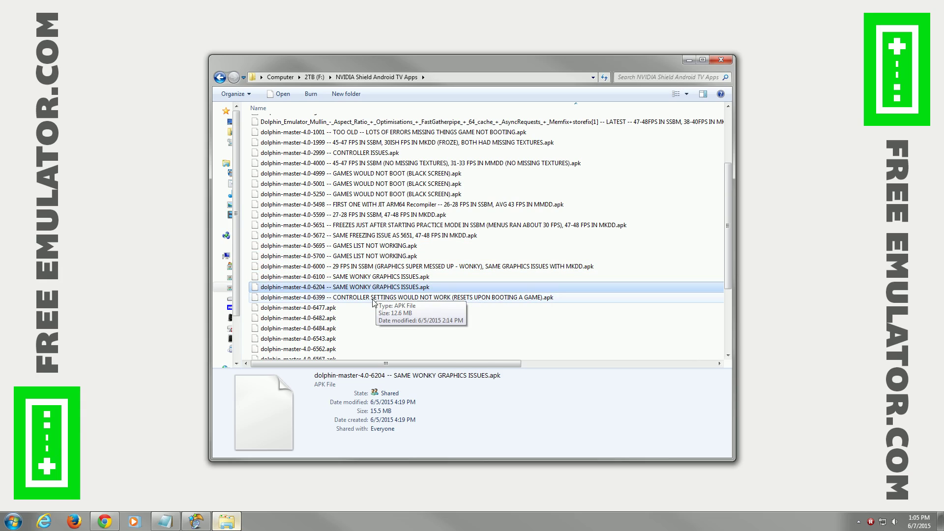
Check the 4.0-6399 build notes (12.6 MB, controller settings reset on boot) and minimize Explorer
{"action": "left_click", "coordinate": [321, 298]}
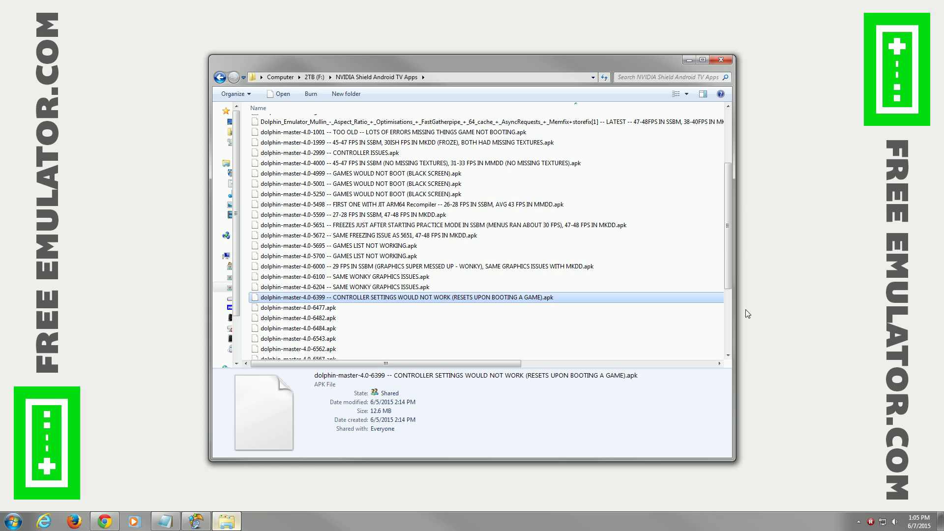
{"action": "left_click_drag", "start_coordinate": [725, 262], "coordinate": [728, 282]}
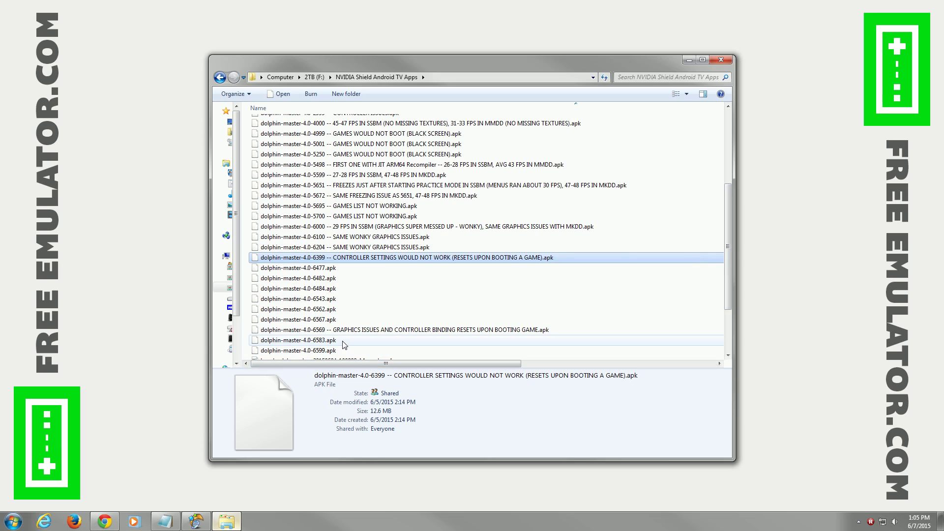
{"action": "left_click_drag", "start_coordinate": [727, 235], "coordinate": [726, 231]}
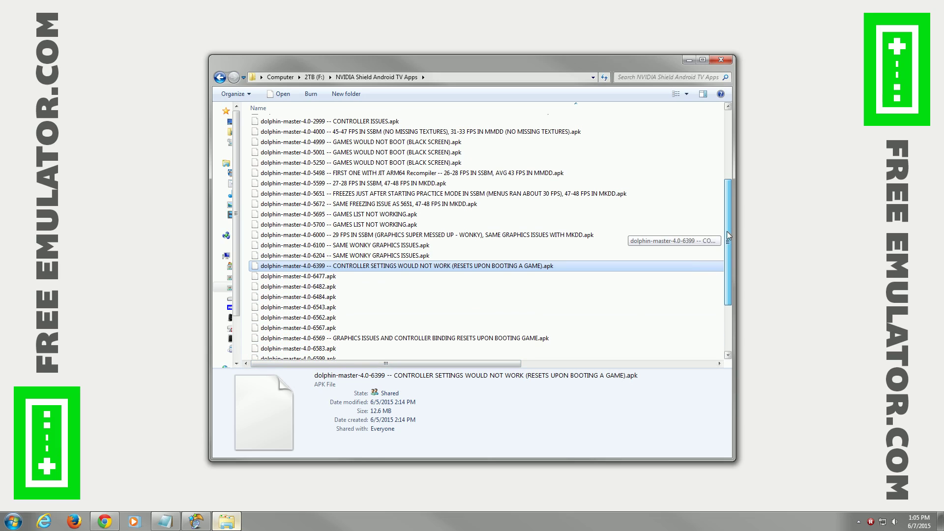
{"action": "left_click", "coordinate": [687, 61]}
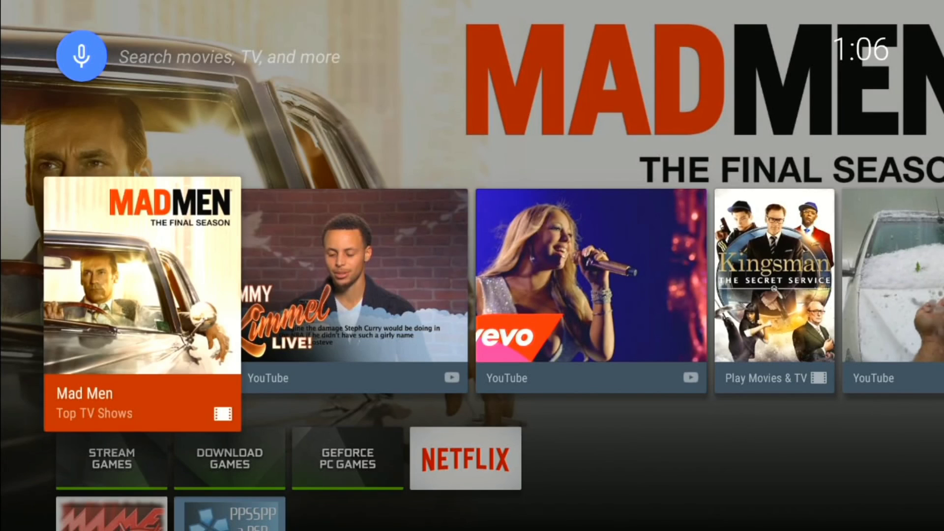
Move down to the ES File Explorer tile in the Apps row and launch it
{"action": "key", "text": "Down"}
{"action": "key", "text": "Down"}
{"action": "key", "text": "Down"}
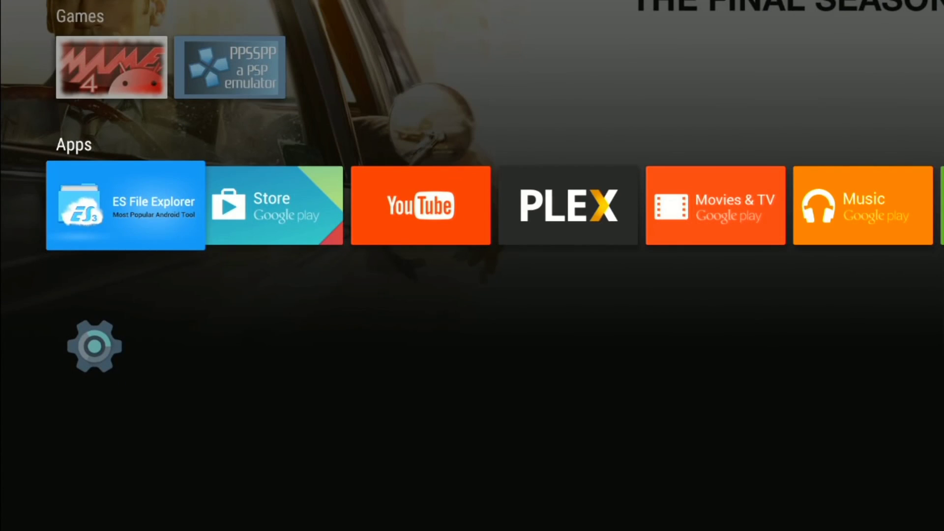
{"action": "key", "text": "Return"}
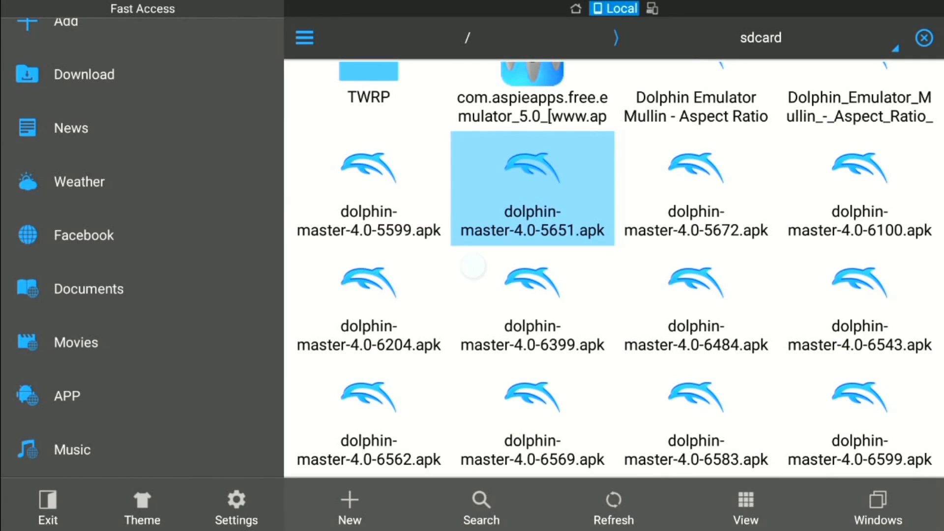
Install dolphin-master-4.0-5672.apk, accept its permissions, and open Dolphin Emulator
{"action": "key", "text": "Right"}
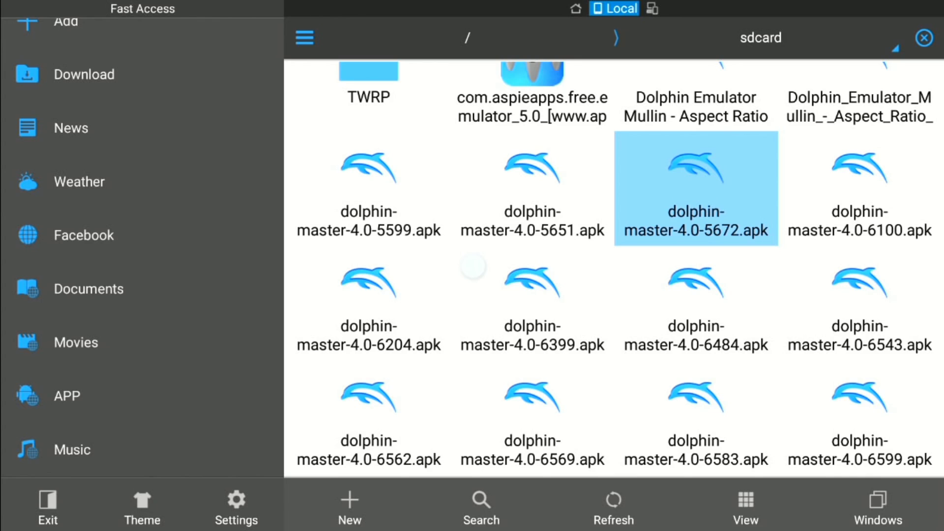
{"action": "key", "text": "Return"}
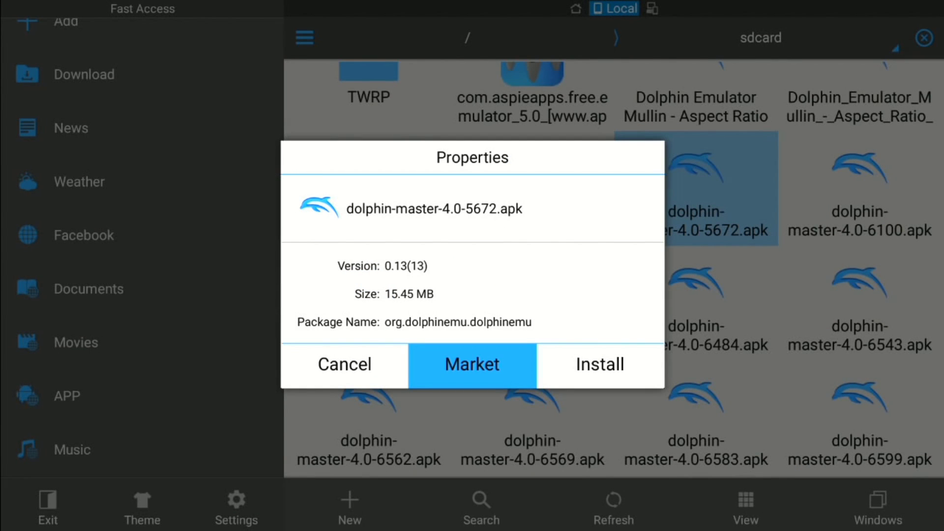
{"action": "key", "text": "Right"}
{"action": "key", "text": "Return"}
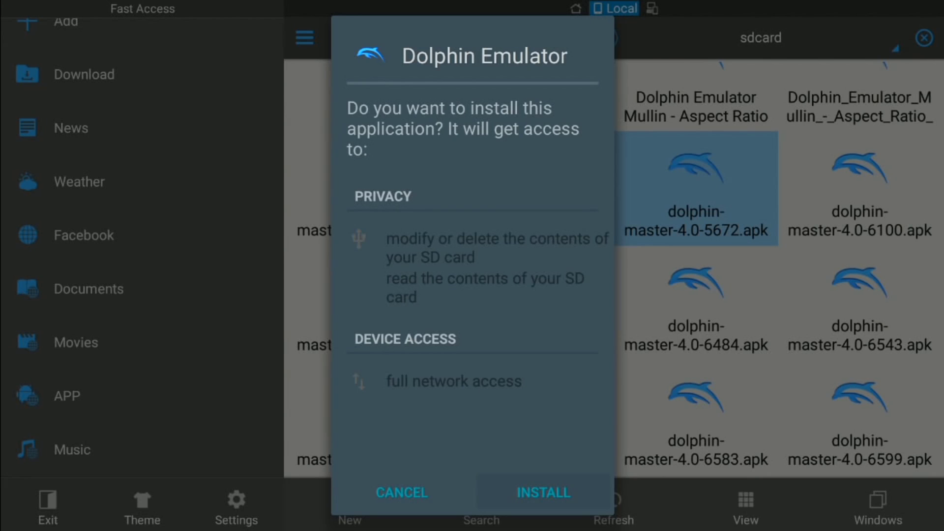
{"action": "key", "text": "Return"}
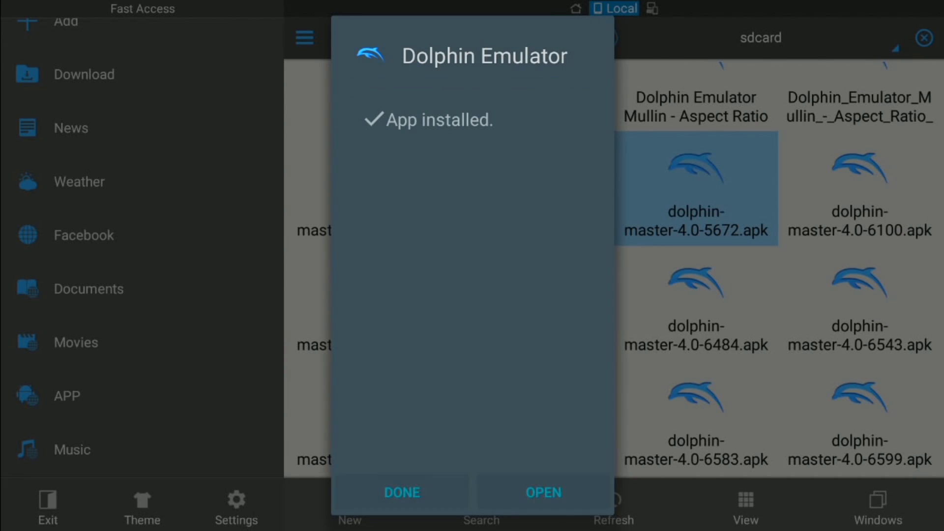
{"action": "key", "text": "Return"}
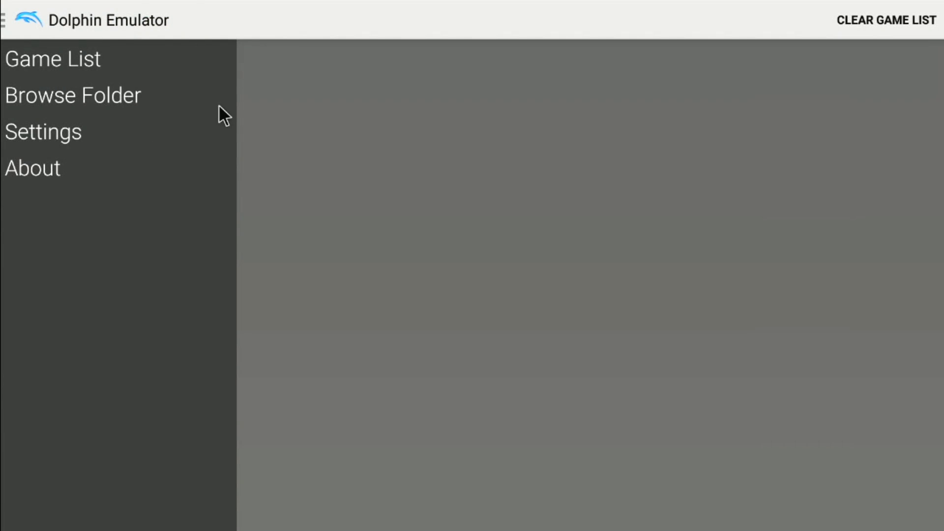
Add the A_Roms > GameCube folder to Dolphin's game list
{"action": "key", "text": "Tab"}
{"action": "key", "text": "Tab"}
{"action": "left_click", "coordinate": [92, 94]}
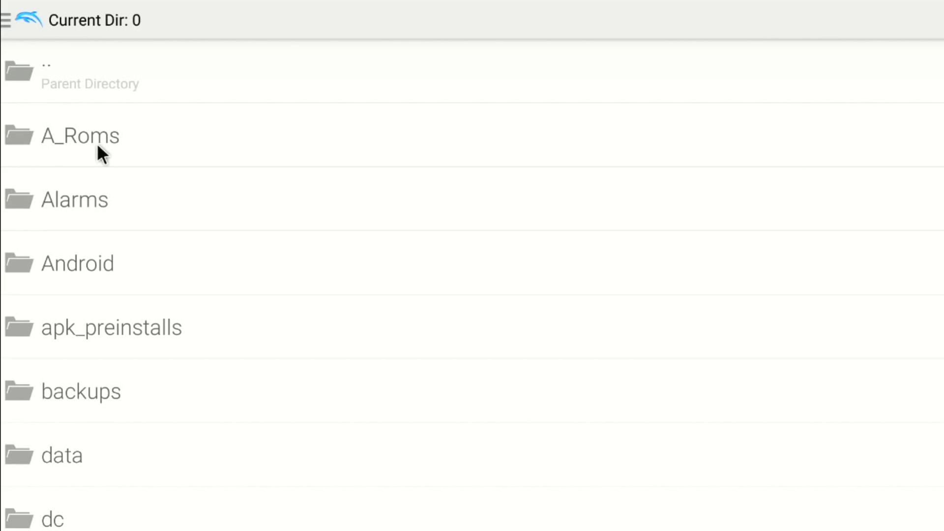
{"action": "scroll", "coordinate": [98, 148], "scroll_direction": "down", "scroll_amount": 10}
{"action": "scroll", "coordinate": [101, 169], "scroll_direction": "up", "scroll_amount": 10}
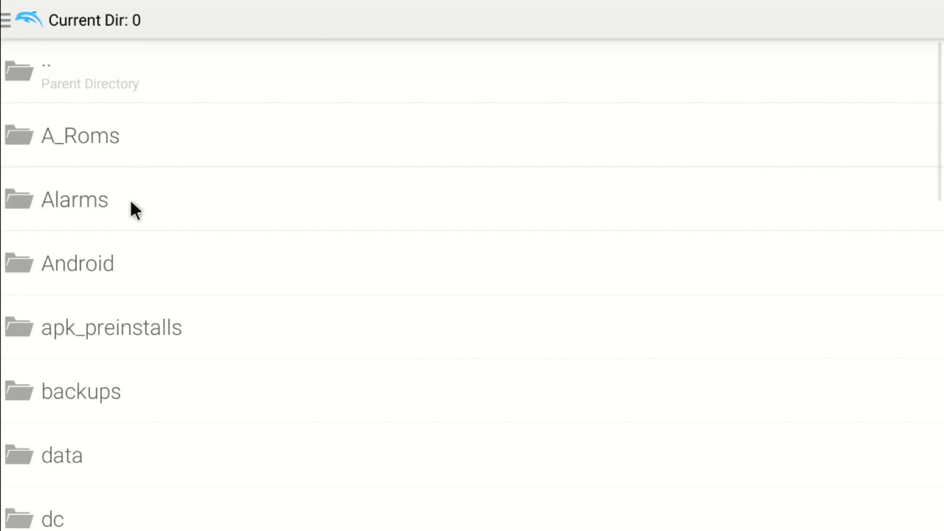
{"action": "left_click", "coordinate": [61, 136]}
{"action": "left_click", "coordinate": [122, 206]}
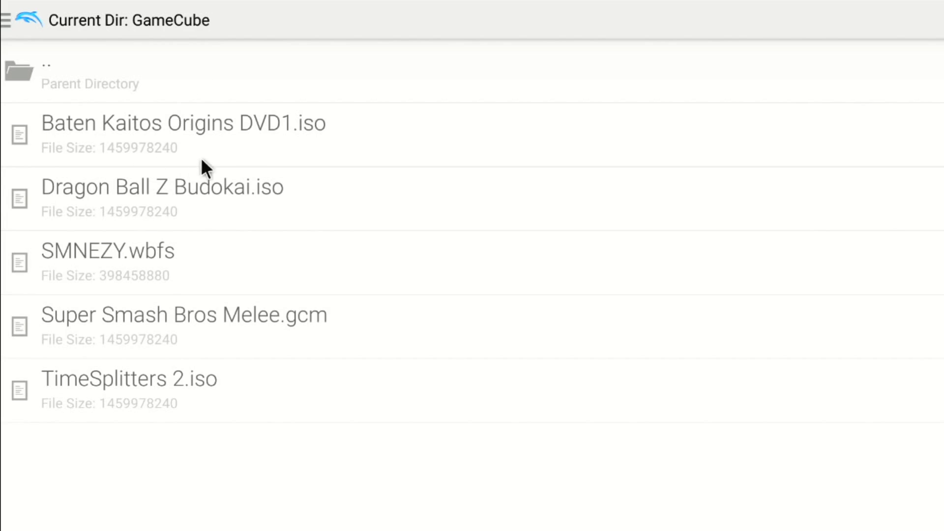
{"action": "left_click", "coordinate": [205, 189]}
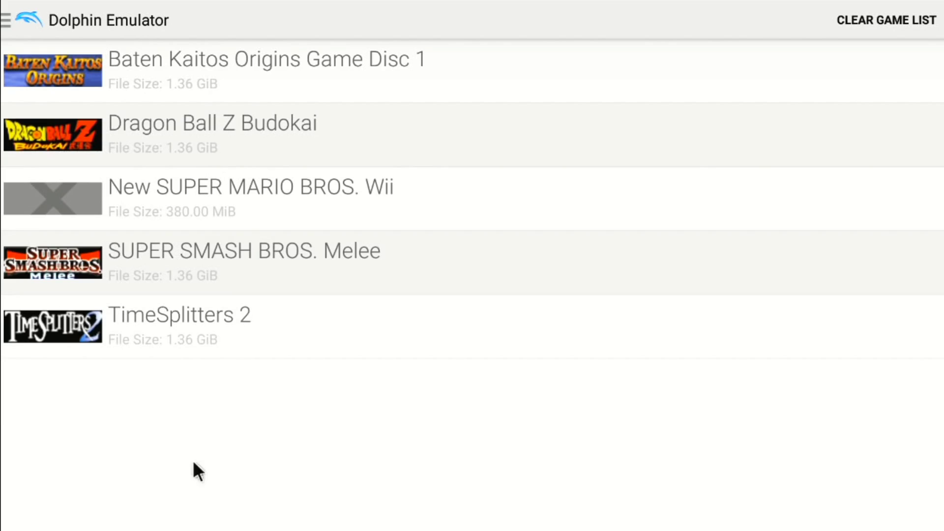
{"action": "left_click", "coordinate": [5, 21]}
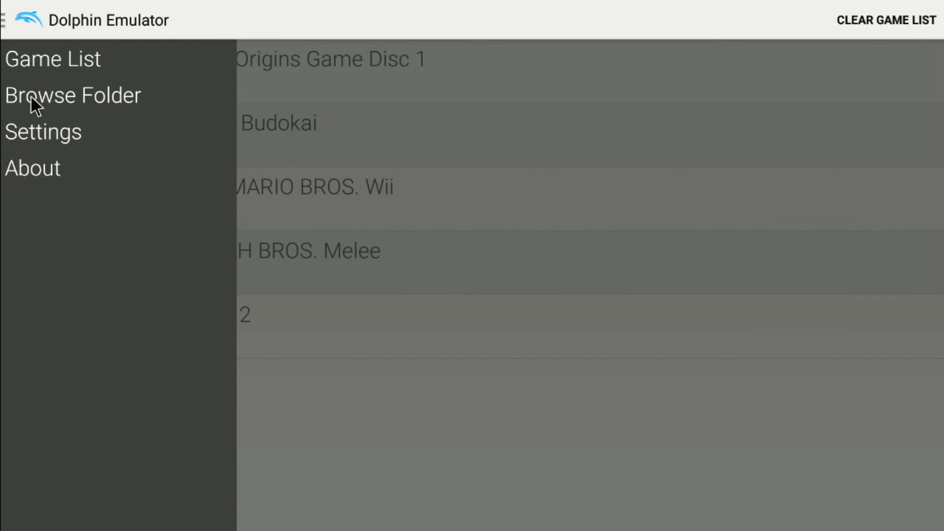
Enable Dual Core and Fastmem, keeping JIT ARM64 Recompiler as the CPU core
{"action": "left_click", "coordinate": [41, 129]}
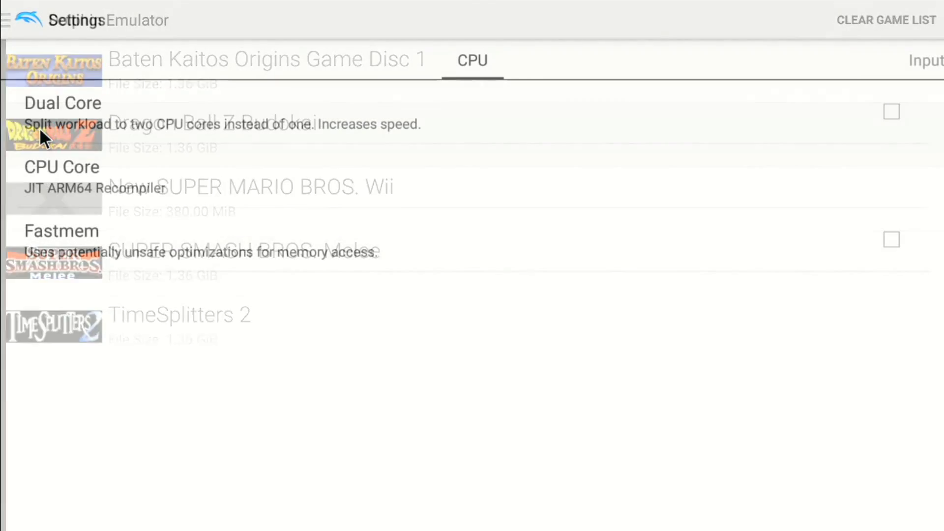
{"action": "left_click", "coordinate": [72, 119]}
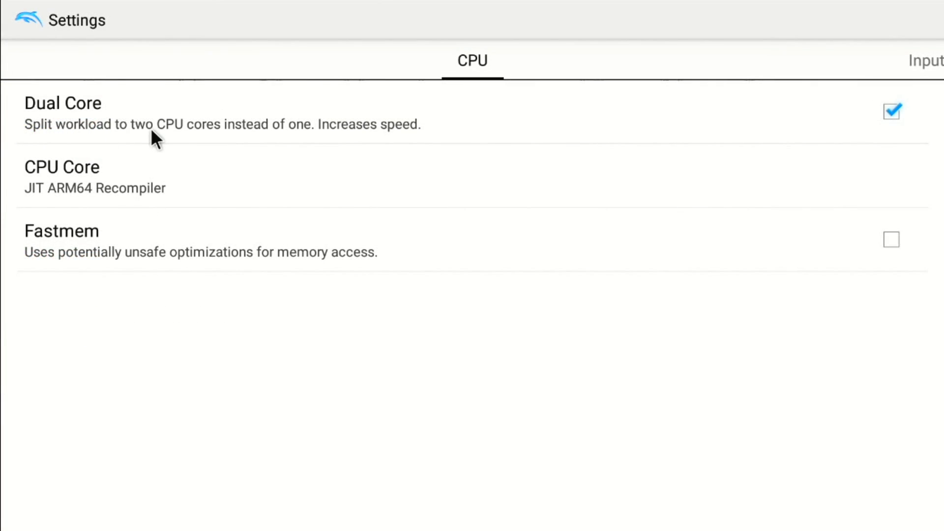
{"action": "left_click", "coordinate": [114, 238]}
{"action": "left_click", "coordinate": [63, 173]}
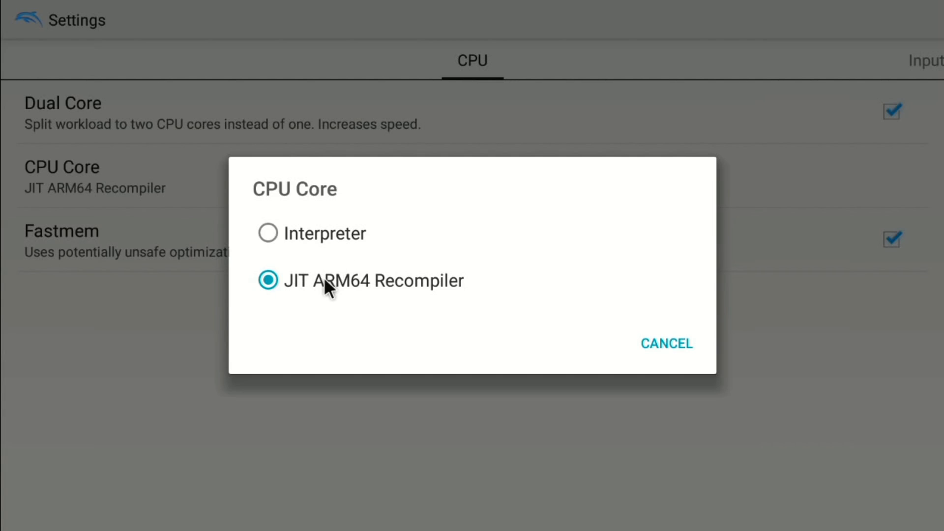
{"action": "left_click", "coordinate": [392, 276]}
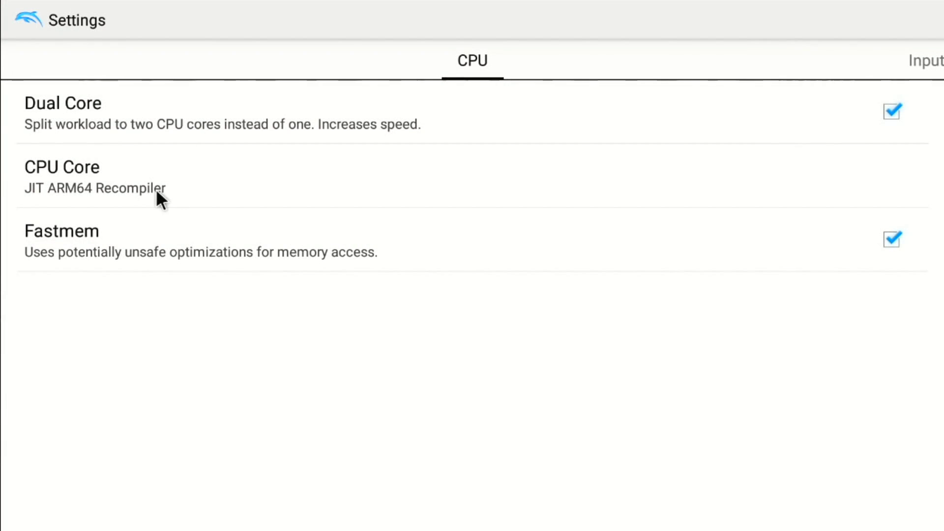
Keep OpenGL as the video backend and turn on Show FPS
{"action": "key", "text": "Right"}
{"action": "key", "text": "Right"}
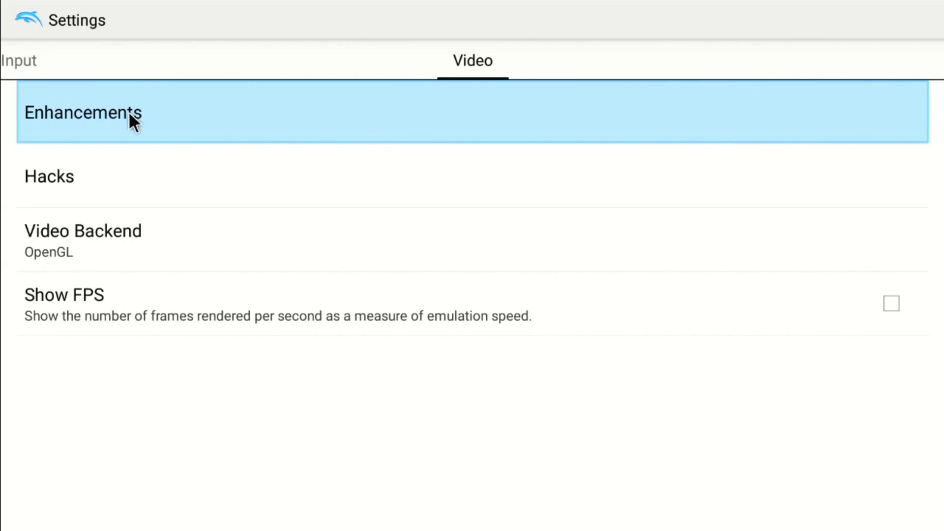
{"action": "left_click", "coordinate": [118, 231]}
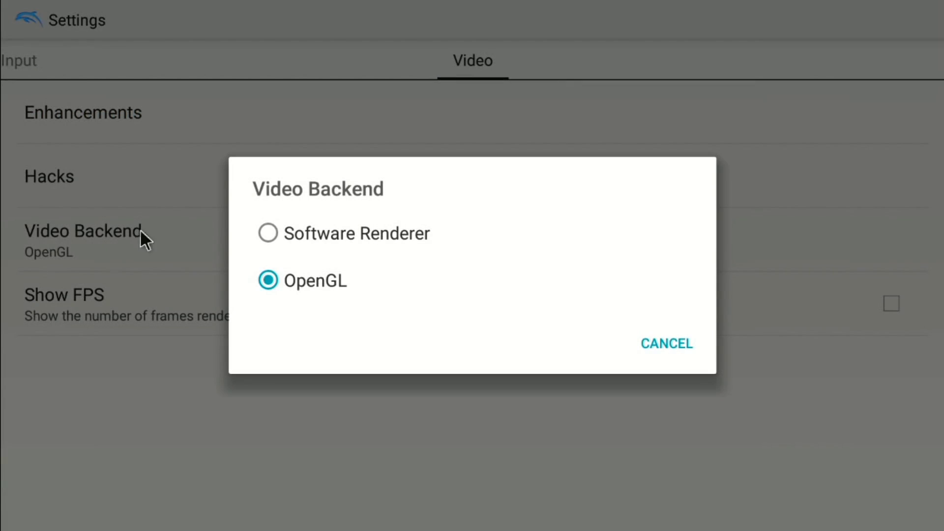
{"action": "left_click", "coordinate": [292, 279]}
{"action": "left_click", "coordinate": [219, 302]}
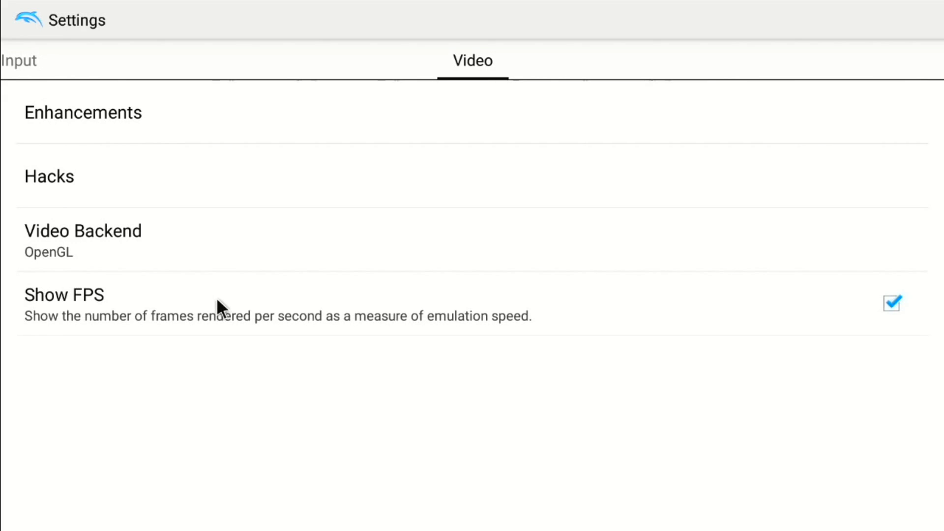
{"action": "left_click", "coordinate": [88, 117]}
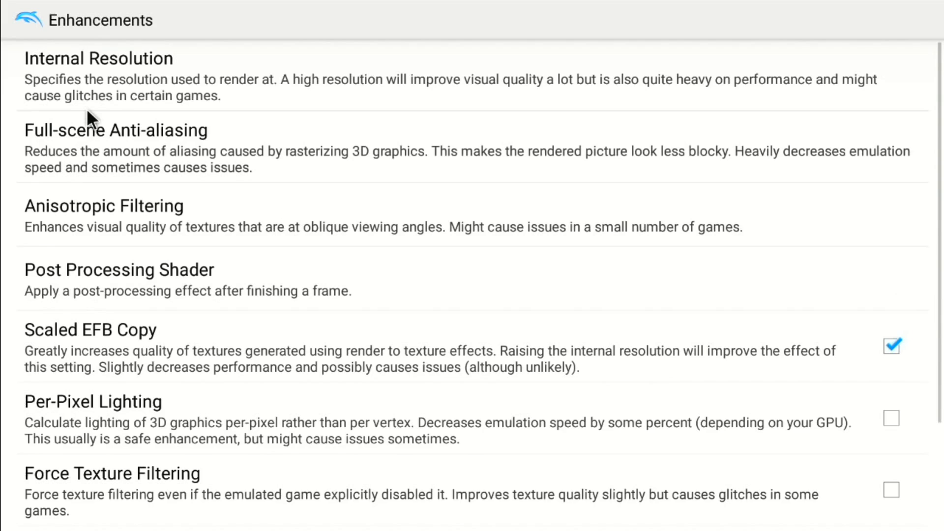
Set internal resolution to 2x Native (1280x1056) and keep full-scene anti-aliasing at 1x
{"action": "left_click", "coordinate": [92, 81]}
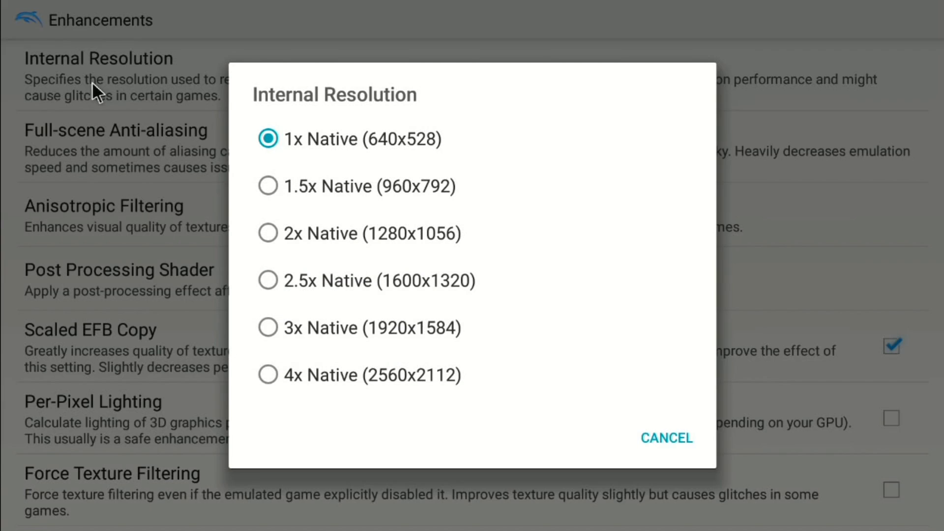
{"action": "left_click", "coordinate": [309, 235]}
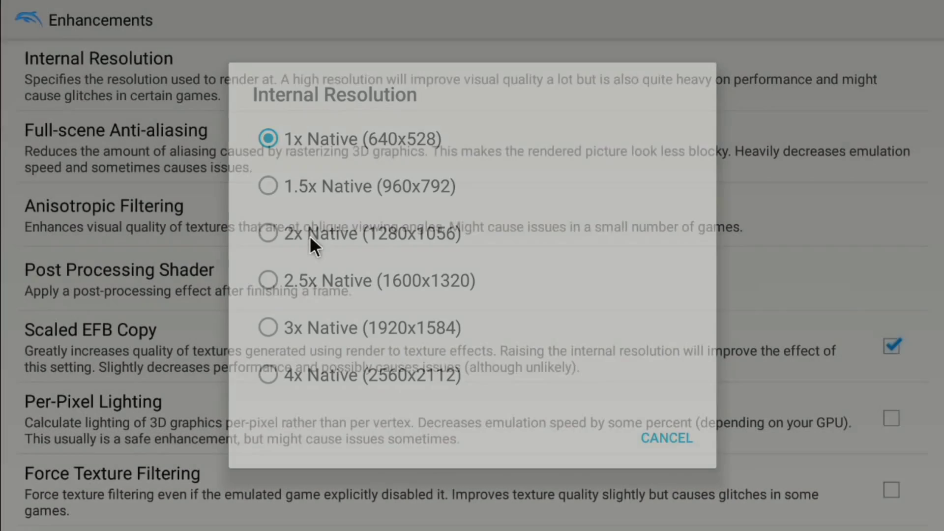
{"action": "left_click", "coordinate": [175, 146]}
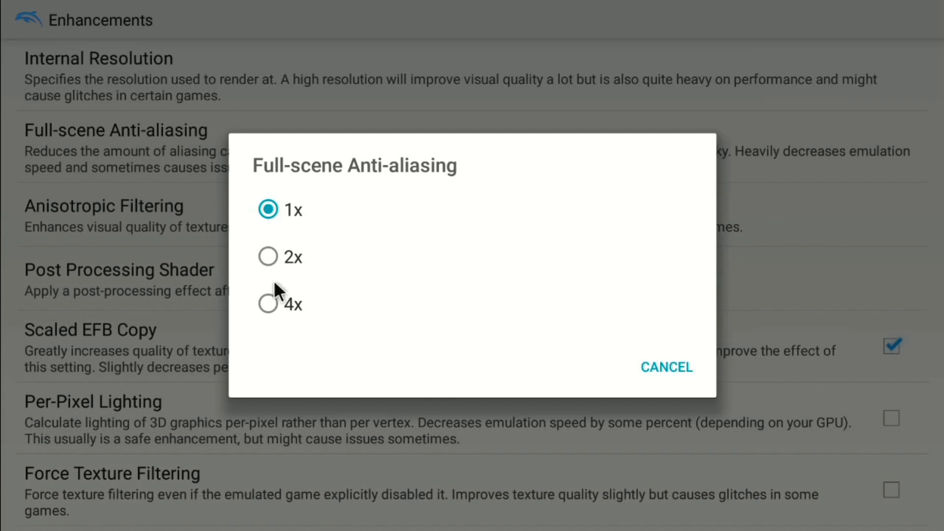
{"action": "left_click", "coordinate": [268, 210]}
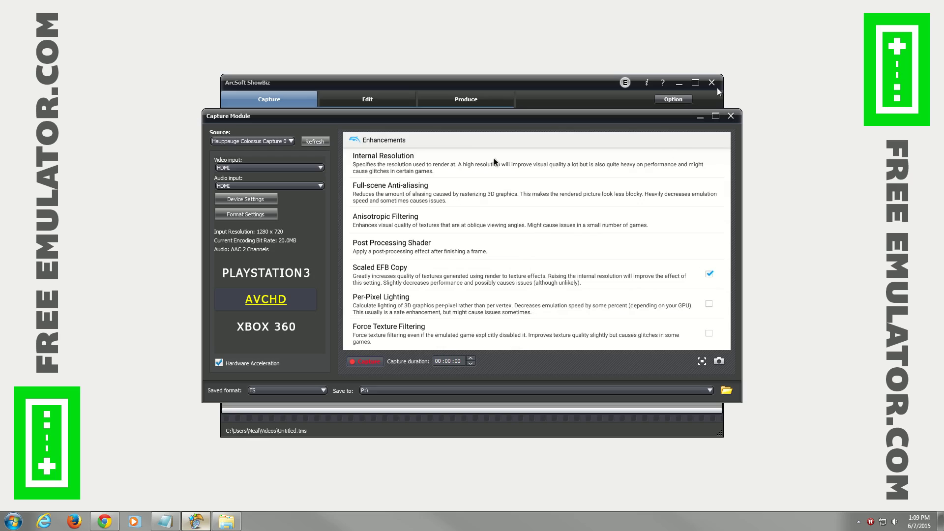
{"action": "left_click", "coordinate": [700, 116]}
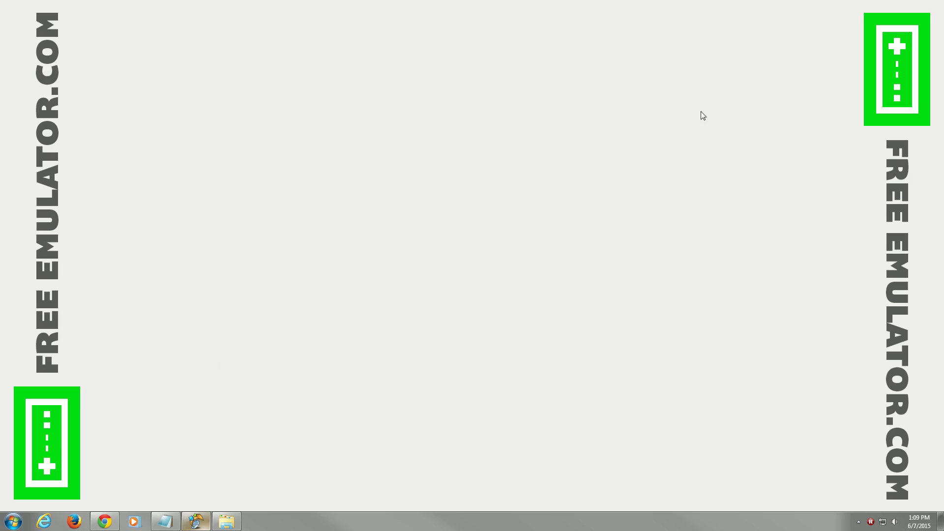
Restore Notepad and read through the TimeSplitters 2 FPS notes, including the 3x IR results
{"action": "left_click", "coordinate": [175, 522]}
{"action": "double_click", "coordinate": [395, 5]}
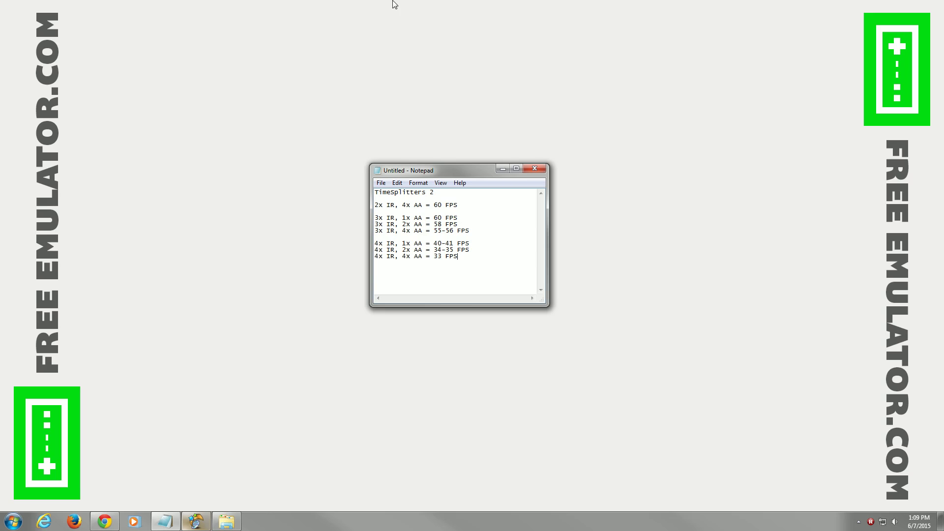
{"action": "left_click_drag", "start_coordinate": [476, 264], "coordinate": [345, 185]}
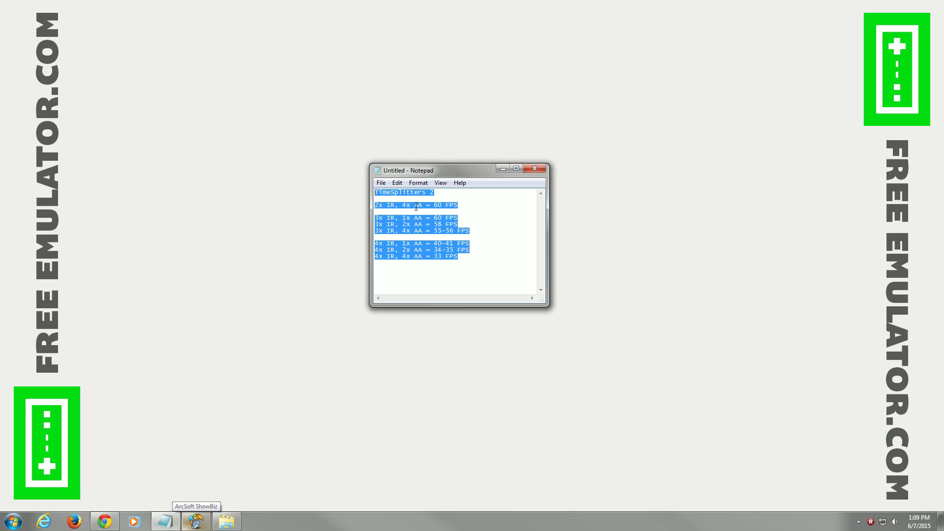
{"action": "left_click_drag", "start_coordinate": [433, 205], "coordinate": [411, 224]}
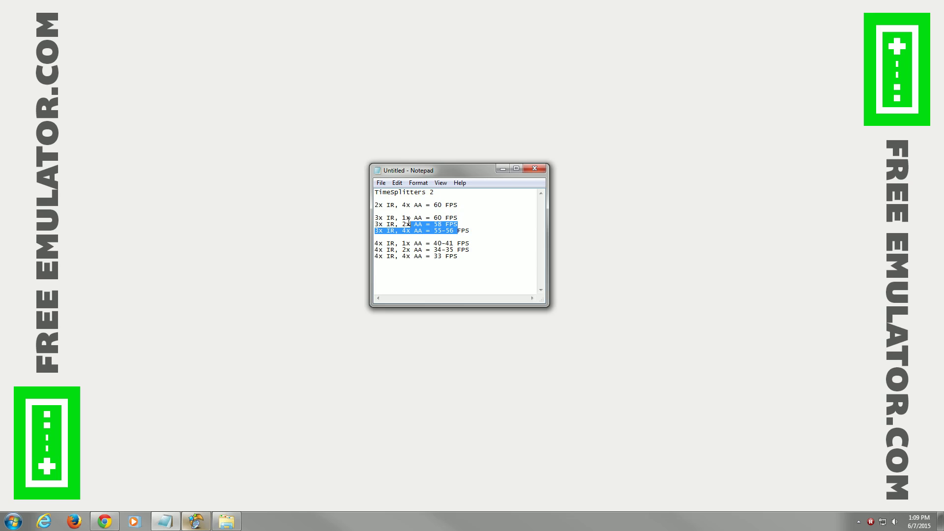
{"action": "left_click_drag", "start_coordinate": [457, 256], "coordinate": [421, 217]}
{"action": "left_click", "coordinate": [426, 211]}
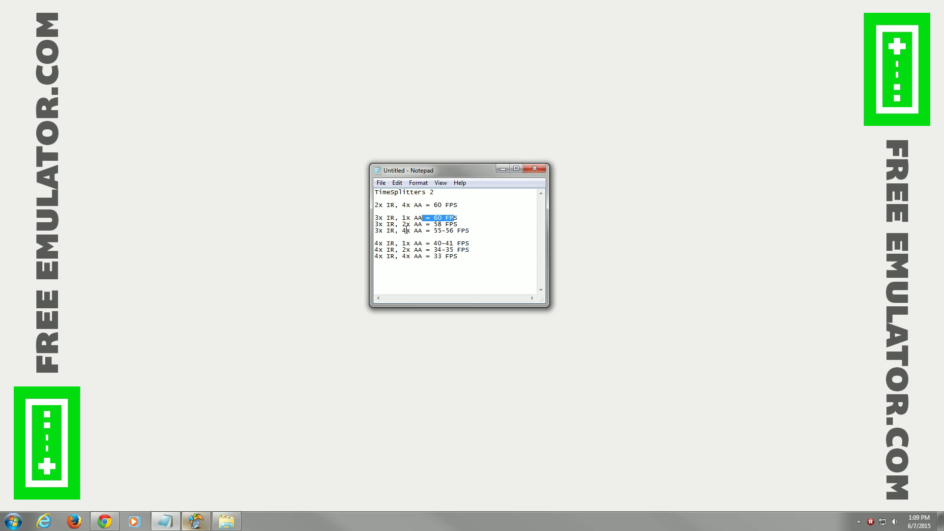
{"action": "left_click_drag", "start_coordinate": [379, 231], "coordinate": [481, 230]}
{"action": "left_click_drag", "start_coordinate": [467, 262], "coordinate": [337, 182]}
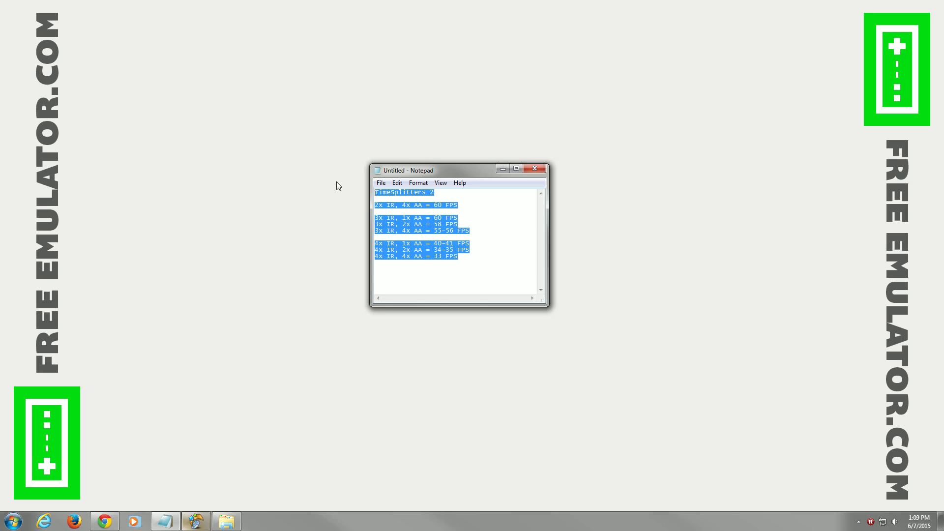
{"action": "left_click", "coordinate": [452, 243]}
{"action": "left_click_drag", "start_coordinate": [488, 265], "coordinate": [372, 146]}
Put the notes away and return to Dolphin's Video settings list
{"action": "left_click", "coordinate": [502, 169]}
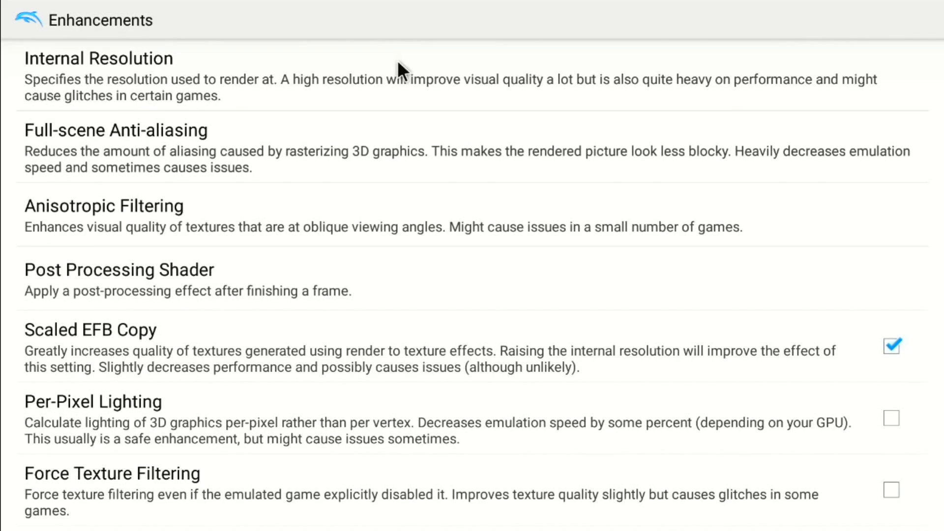
{"action": "scroll", "coordinate": [502, 169], "scroll_direction": "down", "scroll_amount": 3}
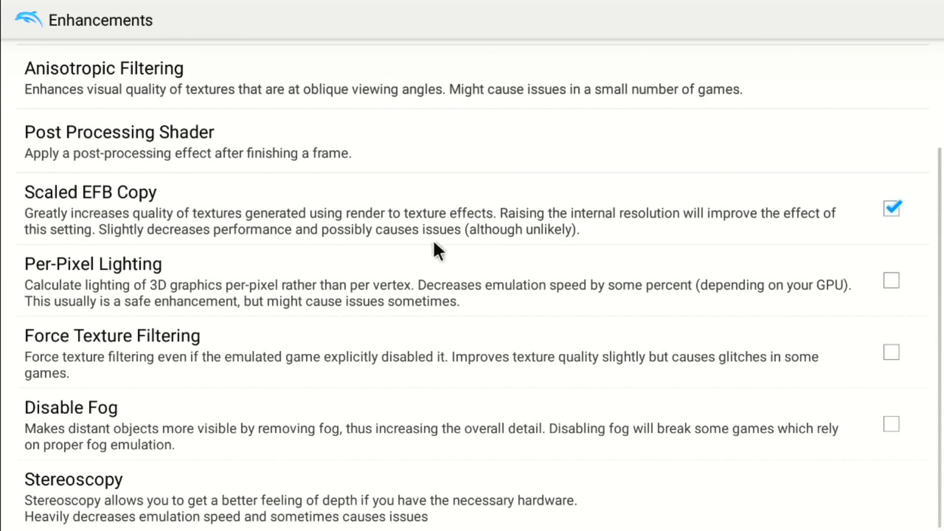
{"action": "scroll", "coordinate": [435, 241], "scroll_direction": "up", "scroll_amount": 3}
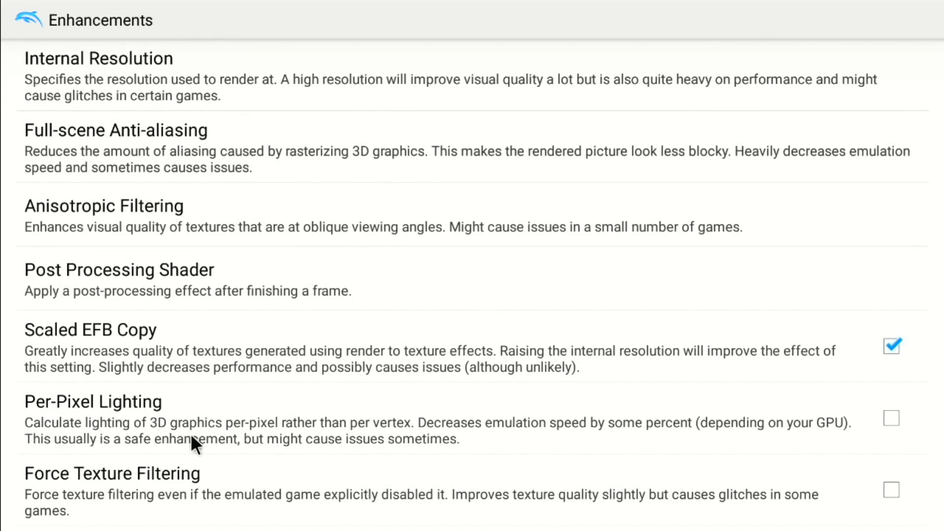
{"action": "key", "text": "Escape"}
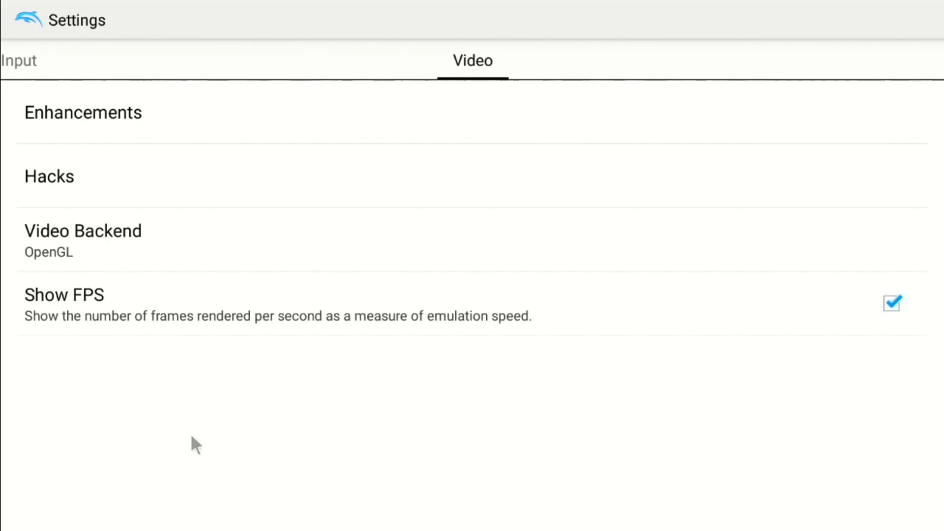
In Hacks, turn on Skip EFB Access from CPU and Ignore Format Changes
{"action": "left_click", "coordinate": [108, 175]}
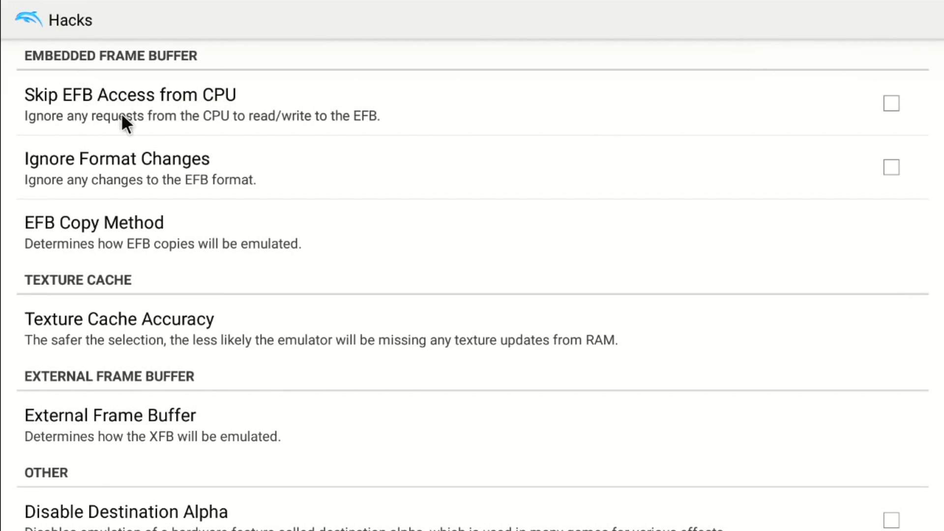
{"action": "left_click", "coordinate": [140, 96]}
{"action": "left_click", "coordinate": [164, 163]}
Keep Aspect Ratio on Auto and go back to the Video settings list
{"action": "scroll", "coordinate": [207, 173], "scroll_direction": "down", "scroll_amount": 5}
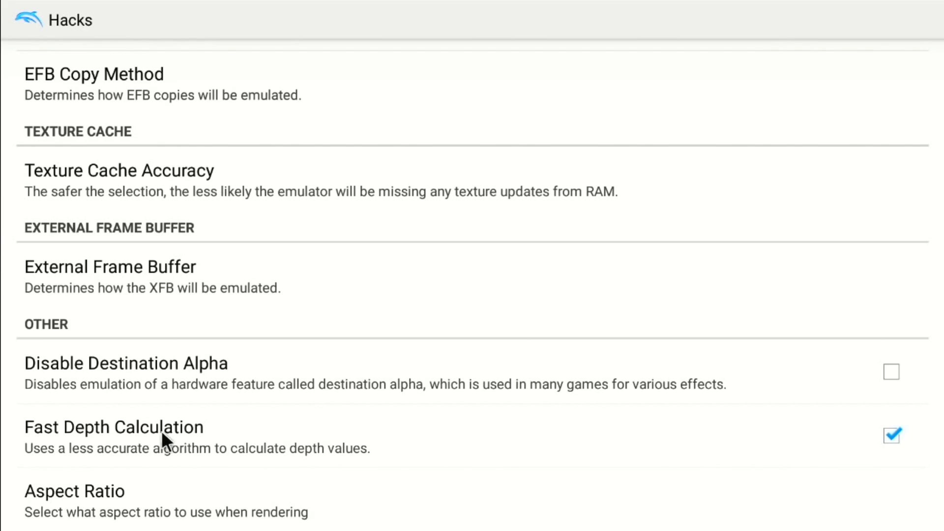
{"action": "left_click", "coordinate": [199, 506]}
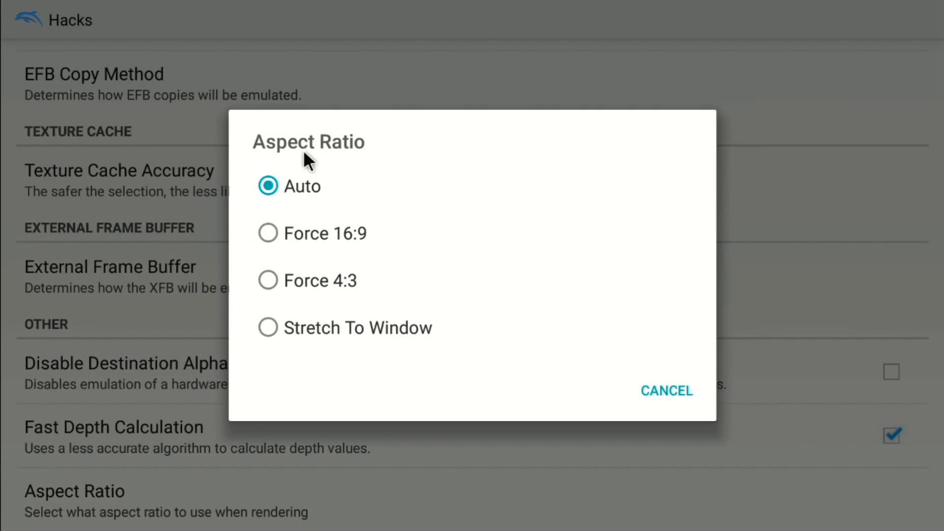
{"action": "left_click", "coordinate": [308, 187]}
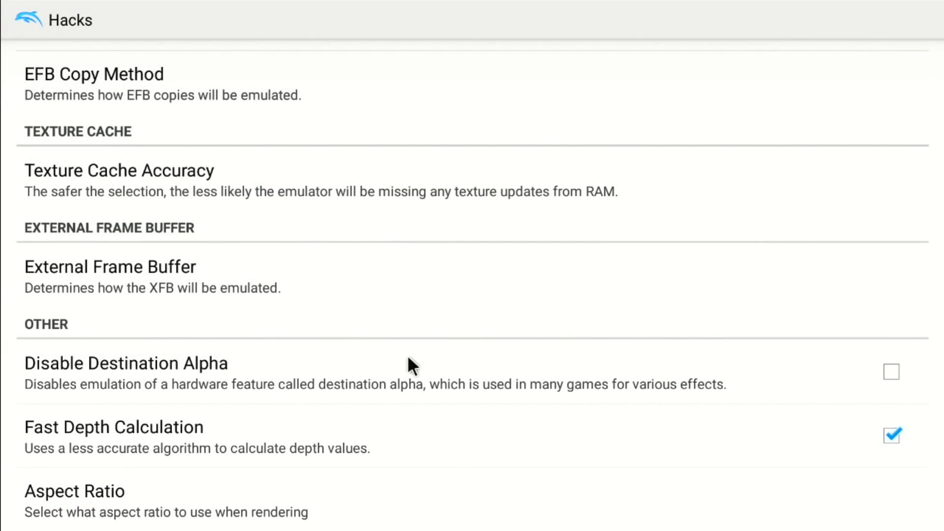
{"action": "scroll", "coordinate": [412, 364], "scroll_direction": "up", "scroll_amount": 3}
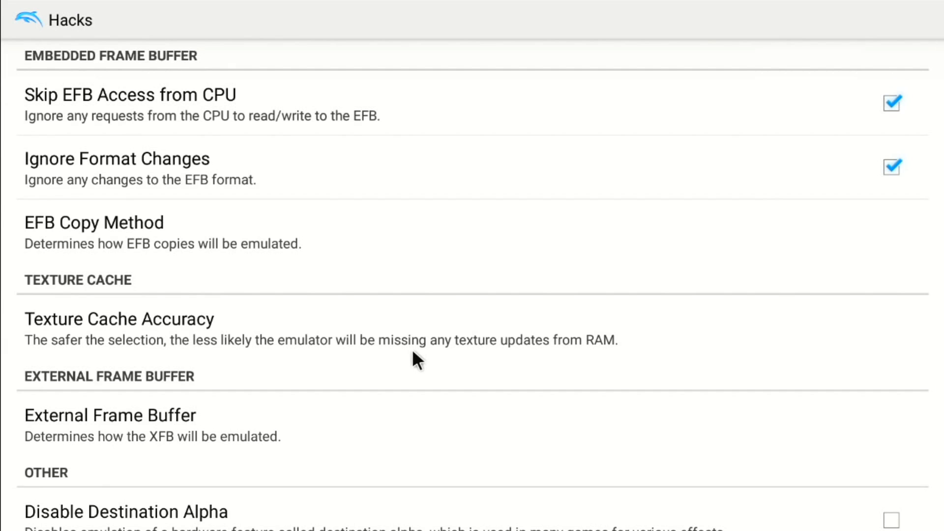
{"action": "key", "text": "Escape"}
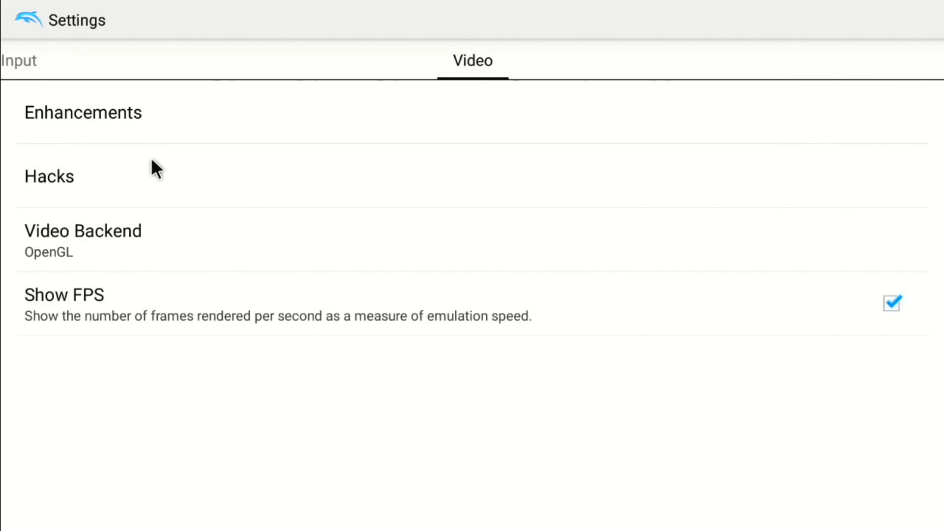
{"action": "key", "text": "Left"}
{"action": "key", "text": "Left"}
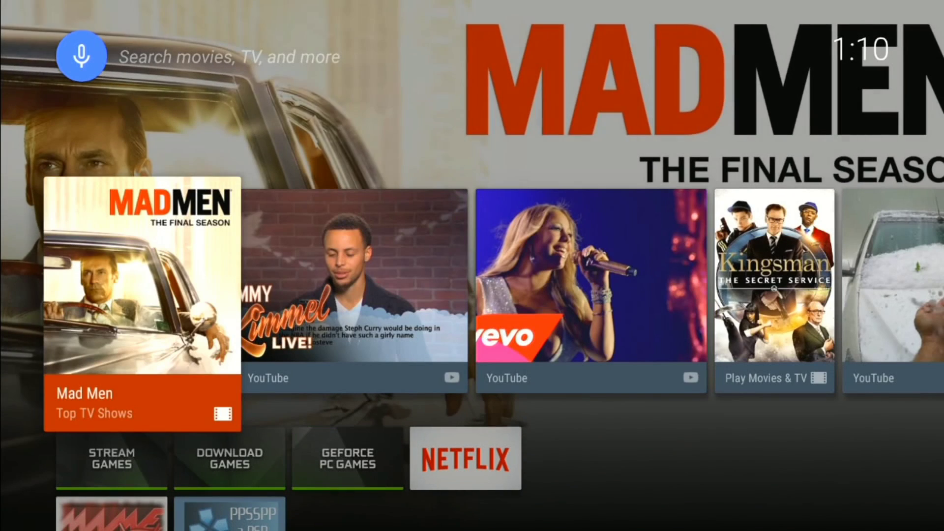
Launch ES File Explorer and browse into the dolphin-emu > Config folder
{"action": "key", "text": "Down"}
{"action": "key", "text": "Down"}
{"action": "key", "text": "Down"}
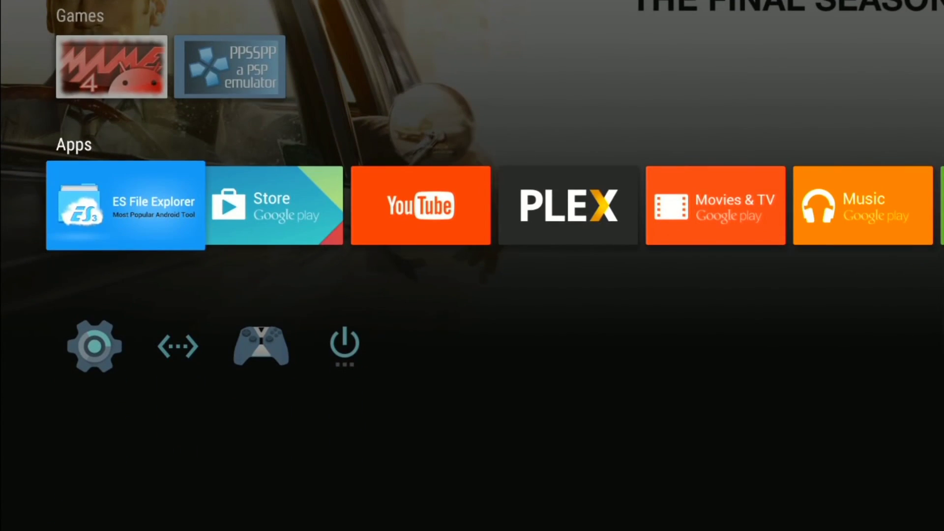
{"action": "key", "text": "Return"}
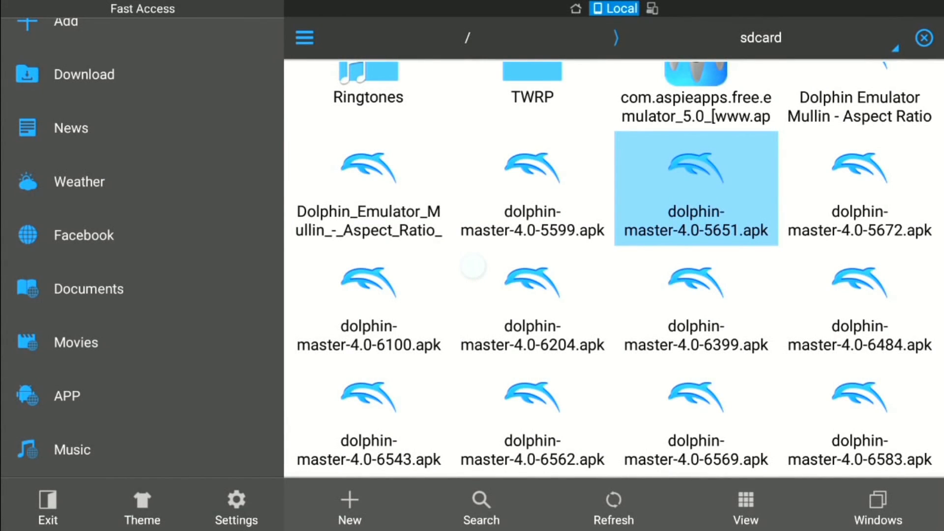
{"action": "key", "text": "Up"}
{"action": "key", "text": "Up"}
{"action": "key", "text": "Up"}
{"action": "key", "text": "Up"}
{"action": "key", "text": "Up"}
{"action": "key", "text": "Left"}
{"action": "key", "text": "Left"}
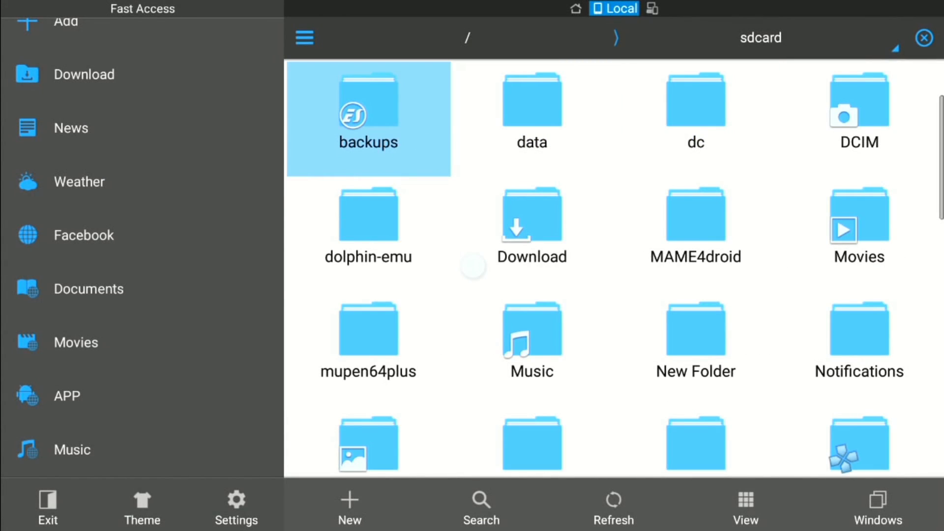
{"action": "key", "text": "Down"}
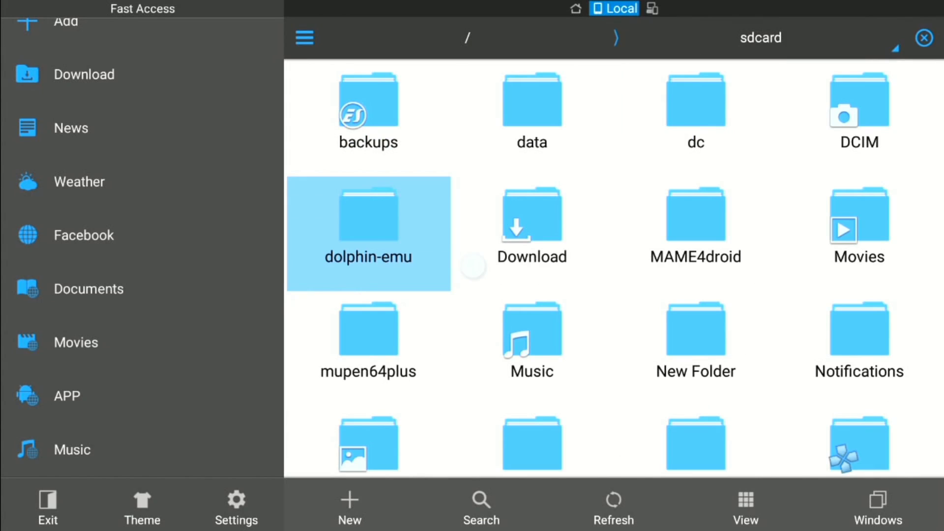
{"action": "key", "text": "Return"}
{"action": "key", "text": "Right"}
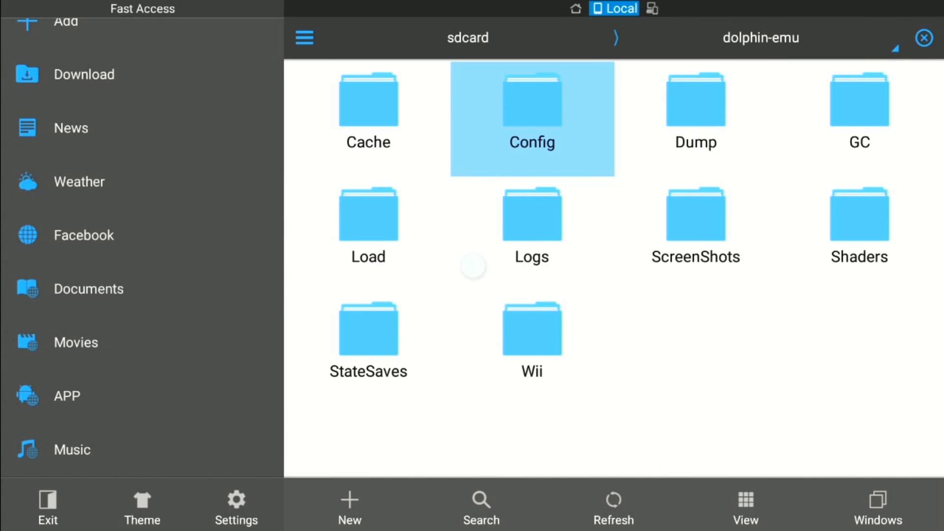
{"action": "key", "text": "Return"}
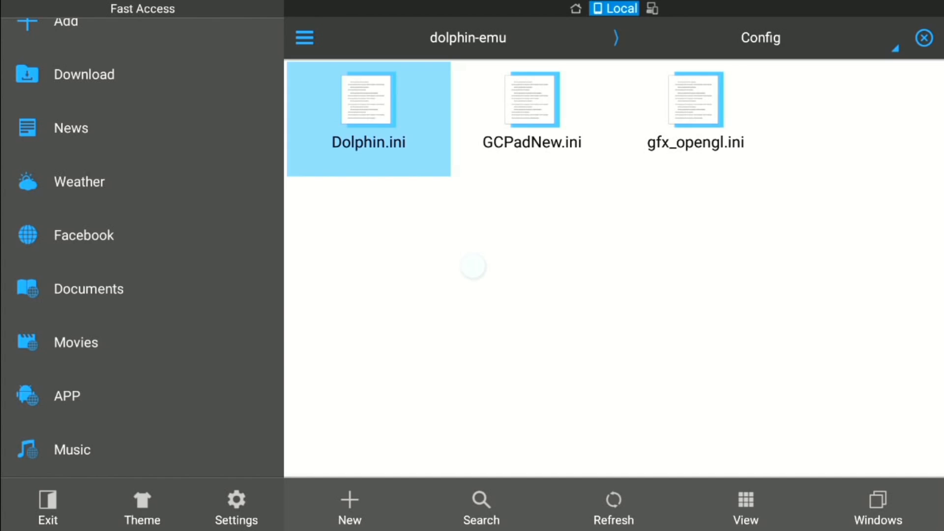
Read Dolphin.ini in ES Note Editor, then back out to Config and the home screen
{"action": "key", "text": "Return"}
{"action": "key", "text": "Down"}
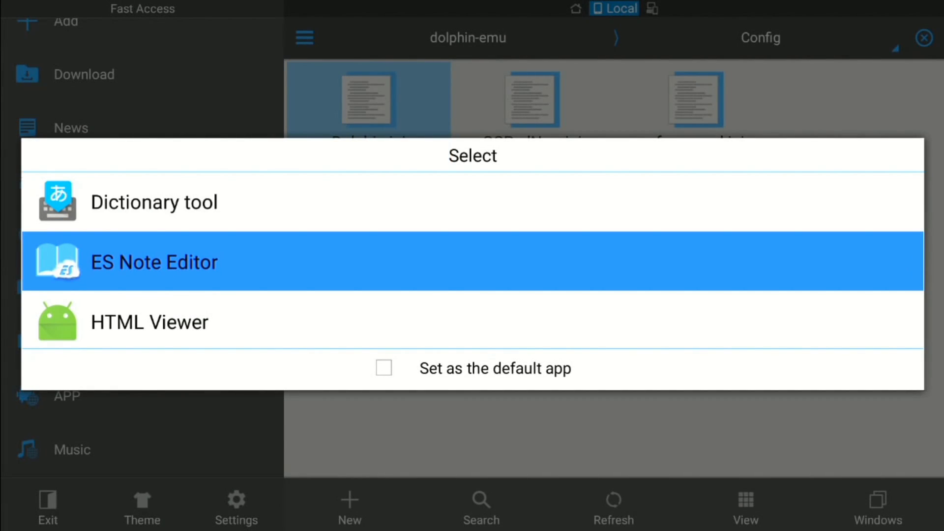
{"action": "key", "text": "Return"}
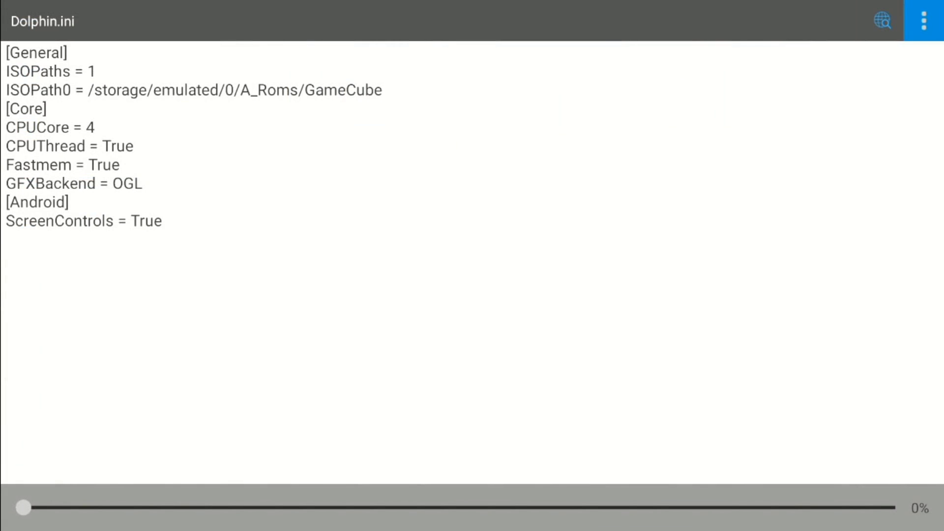
{"action": "key", "text": "Return"}
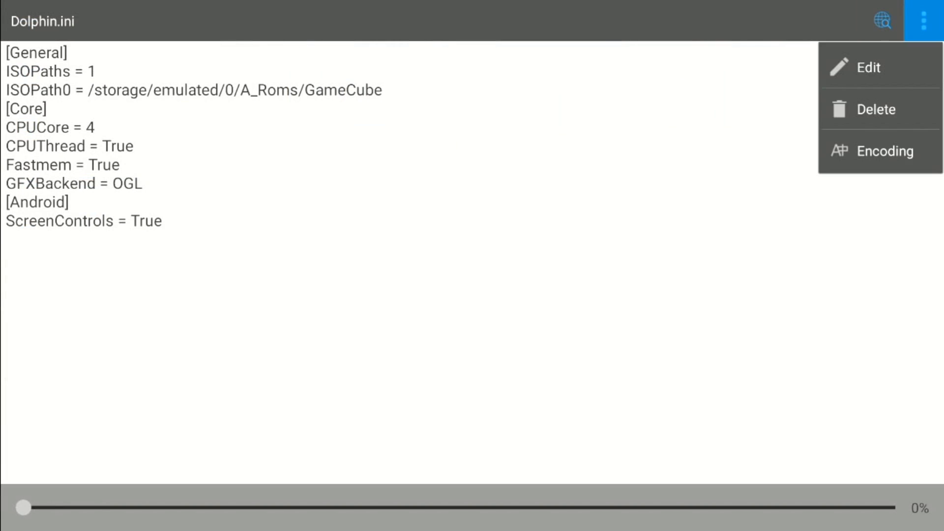
{"action": "key", "text": "Escape"}
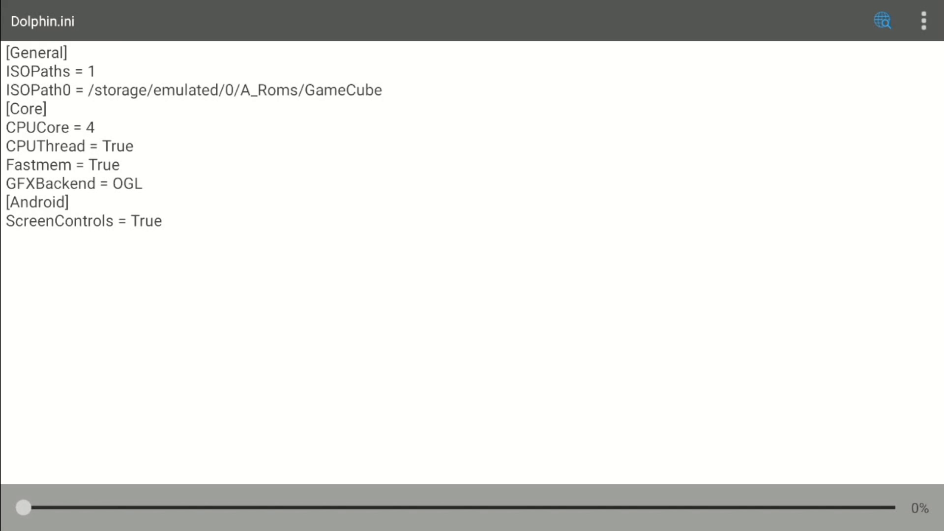
{"action": "key", "text": "Left"}
{"action": "key", "text": "Escape"}
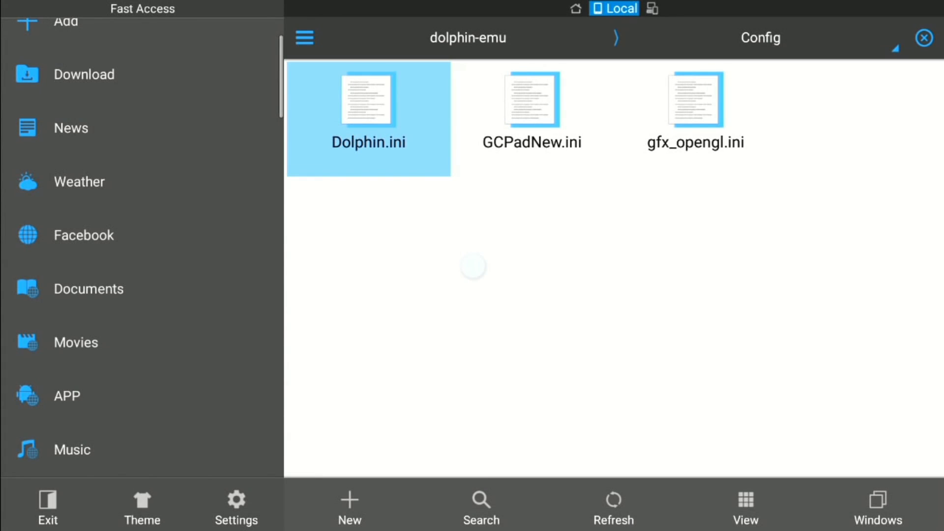
{"action": "key", "text": "Home"}
{"action": "key", "text": "Down"}
{"action": "key", "text": "Down"}
{"action": "key", "text": "Down"}
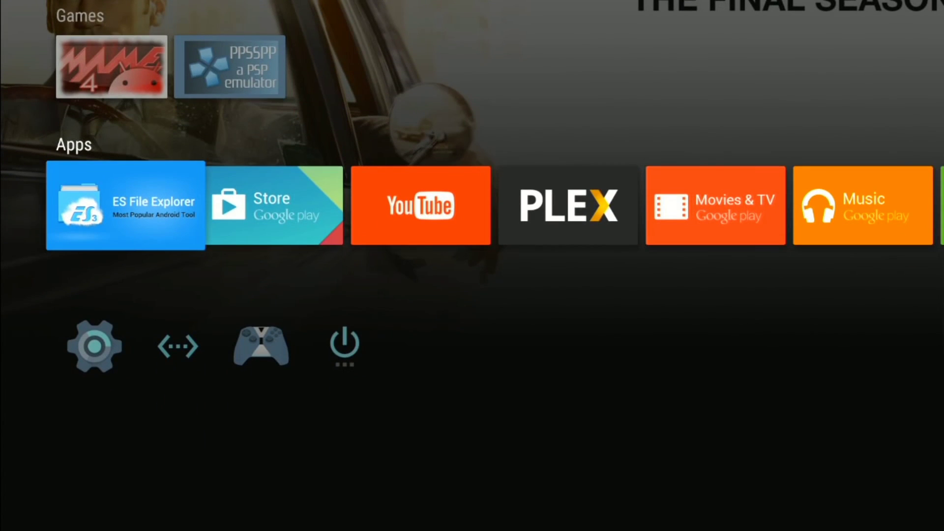
Open Dolphin Emulator from Settings > Apps and back out of its settings to the game list
{"action": "key", "text": "Down"}
{"action": "key", "text": "Return"}
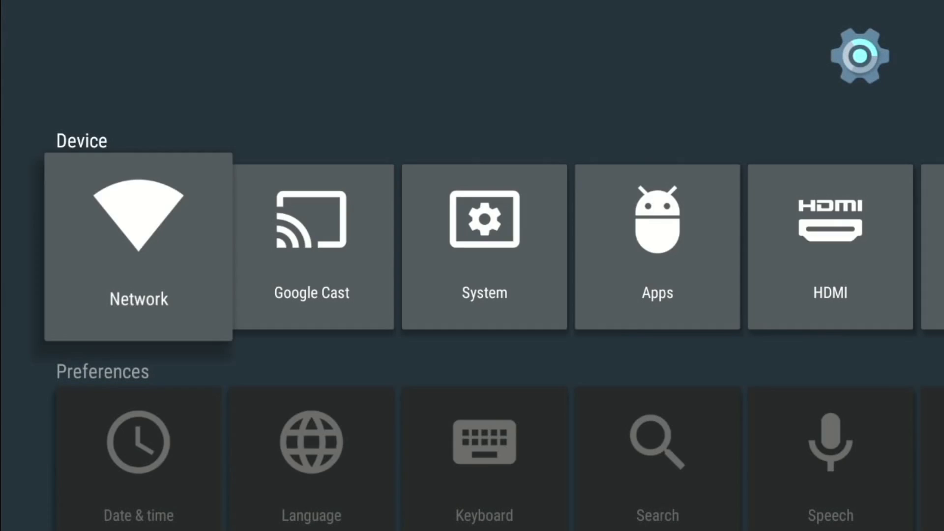
{"action": "key", "text": "Right"}
{"action": "key", "text": "Right"}
{"action": "key", "text": "Right"}
{"action": "key", "text": "Return"}
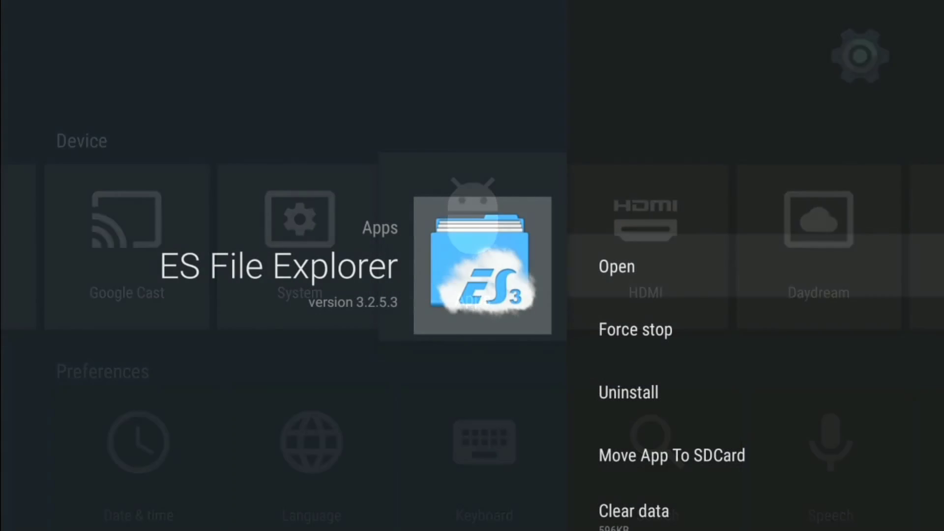
{"action": "key", "text": "Escape"}
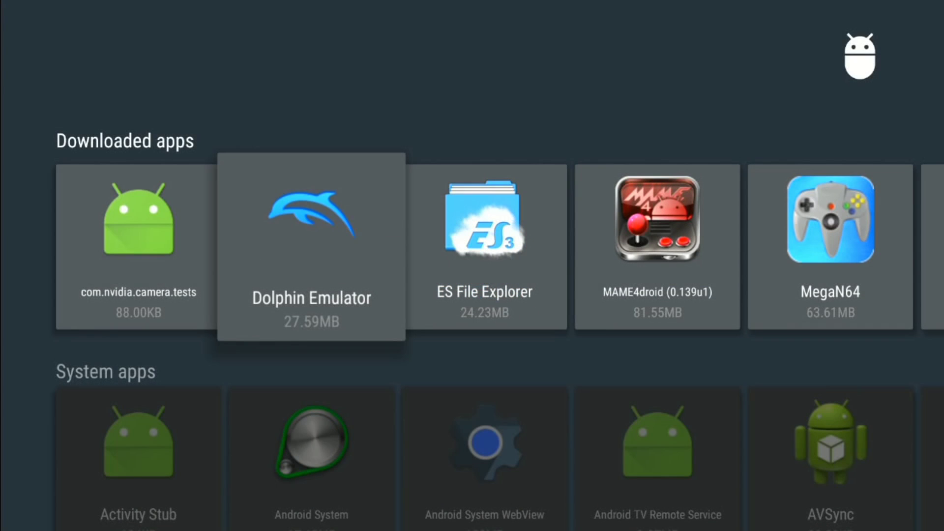
{"action": "key", "text": "Return"}
{"action": "key", "text": "Return"}
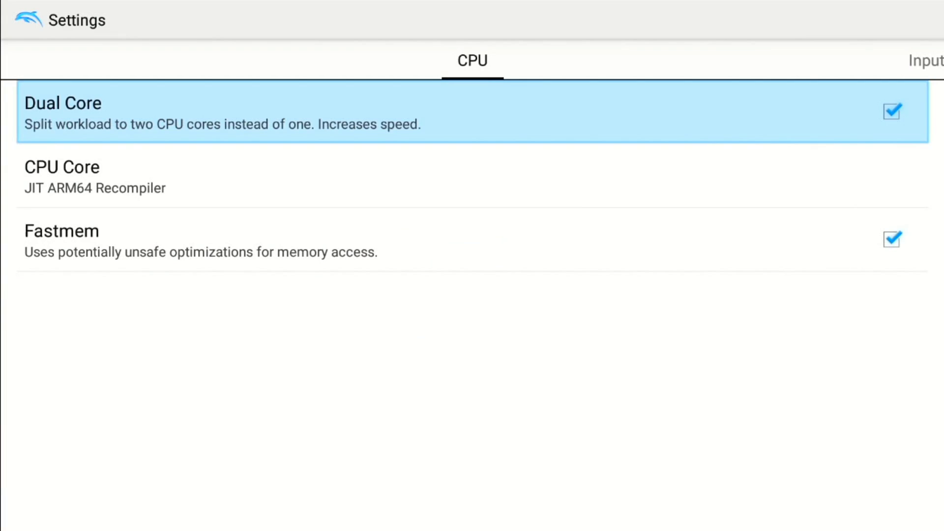
{"action": "key", "text": "Escape"}
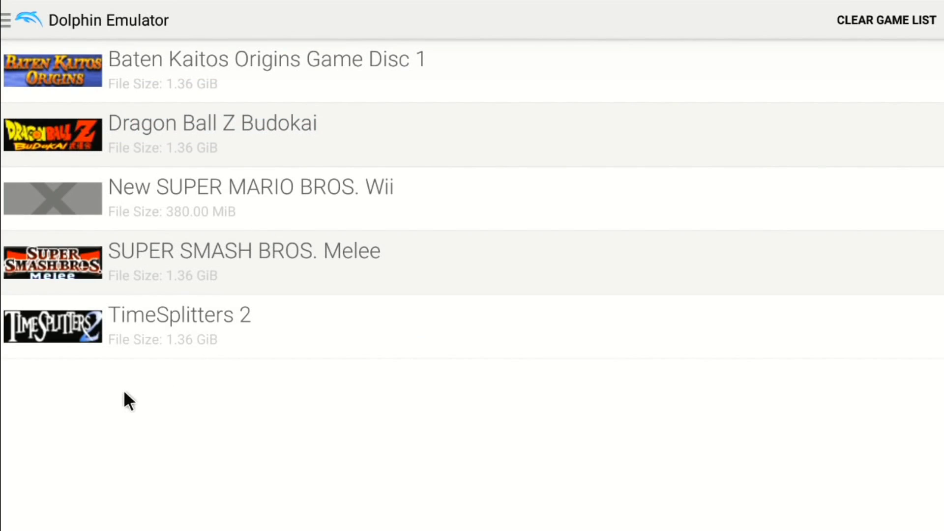
Go to Dolphin's Input settings and enable GameCube Controller 1
{"action": "left_click", "coordinate": [6, 20]}
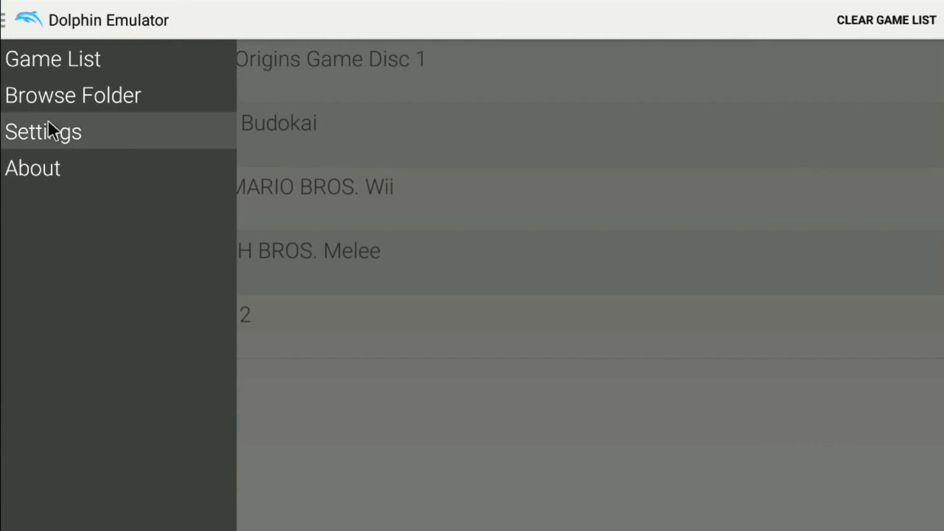
{"action": "left_click", "coordinate": [48, 123]}
{"action": "key", "text": "Right"}
{"action": "key", "text": "Down"}
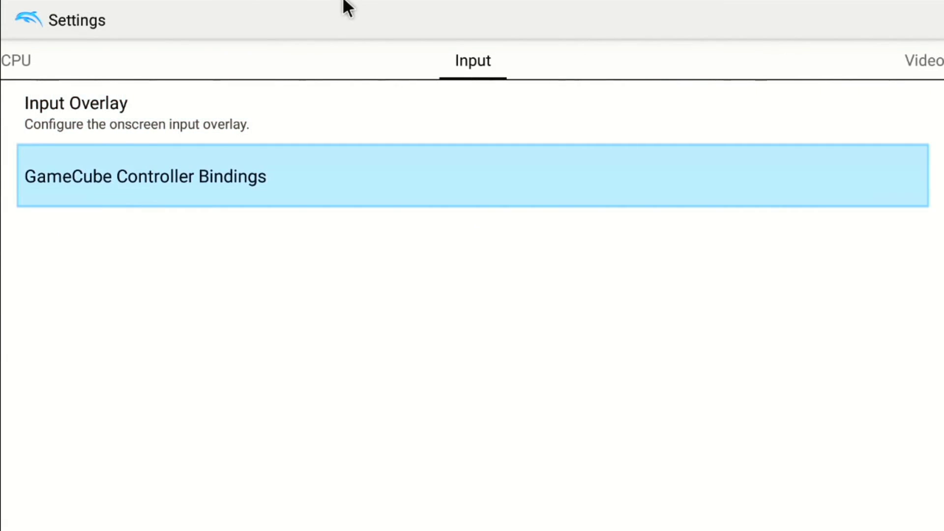
{"action": "key", "text": "Return"}
{"action": "key", "text": "Return"}
{"action": "key", "text": "Return"}
{"action": "key", "text": "Down"}
Bind Buttons A, B, X, Y and Z to the gamepad
{"action": "key", "text": "Return"}
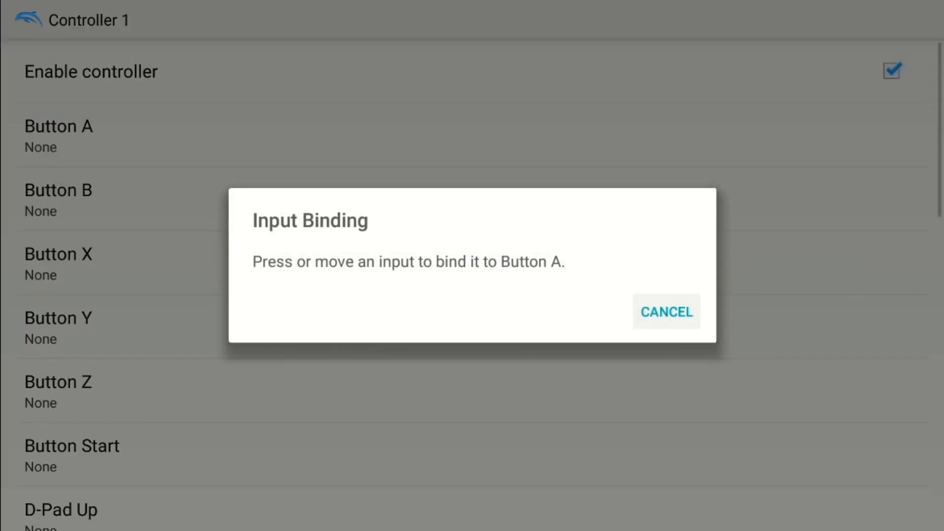
{"action": "key", "text": "Return"}
{"action": "key", "text": "Down"}
{"action": "key", "text": "Return"}
{"action": "key", "text": "Return"}
{"action": "key", "text": "Down"}
{"action": "key", "text": "Return"}
{"action": "key", "text": "Return"}
{"action": "key", "text": "Down"}
{"action": "key", "text": "Return"}
{"action": "key", "text": "Return"}
{"action": "key", "text": "Down"}
{"action": "key", "text": "Return"}
{"action": "key", "text": "Return"}
{"action": "key", "text": "Down"}
Bind Button Start, the four D-Pad directions and the Main Stick directions
{"action": "key", "text": "Return"}
{"action": "key", "text": "Return"}
{"action": "key", "text": "Down"}
{"action": "key", "text": "Return"}
{"action": "key", "text": "Return"}
{"action": "key", "text": "Down"}
{"action": "key", "text": "Return"}
{"action": "key", "text": "Return"}
{"action": "key", "text": "Down"}
{"action": "key", "text": "Return"}
{"action": "key", "text": "Return"}
{"action": "key", "text": "Down"}
{"action": "key", "text": "Return"}
{"action": "key", "text": "Return"}
{"action": "key", "text": "Down"}
Bind the C Stick and Triggers L and R, then leave the bindings list
{"action": "key", "text": "Return"}
{"action": "key", "text": "Return"}
{"action": "key", "text": "Up"}
{"action": "key", "text": "Down"}
{"action": "key", "text": "Down"}
{"action": "key", "text": "Return"}
{"action": "key", "text": "Return"}
{"action": "key", "text": "Return"}
{"action": "key", "text": "Return"}
{"action": "key", "text": "Down"}
{"action": "key", "text": "Down"}
{"action": "key", "text": "Up"}
{"action": "key", "text": "Return"}
{"action": "key", "text": "Return"}
{"action": "key", "text": "Down"}
{"action": "key", "text": "Return"}
{"action": "key", "text": "Return"}
{"action": "key", "text": "Down"}
{"action": "key", "text": "Return"}
{"action": "key", "text": "Return"}
{"action": "key", "text": "Down"}
{"action": "key", "text": "Return"}
{"action": "key", "text": "Return"}
{"action": "key", "text": "Down"}
{"action": "key", "text": "Return"}
{"action": "key", "text": "Down"}
{"action": "key", "text": "Return"}
{"action": "key", "text": "Down"}
{"action": "key", "text": "Return"}
{"action": "key", "text": "Down"}
{"action": "key", "text": "Return"}
{"action": "key", "text": "Escape"}
{"action": "key", "text": "Escape"}
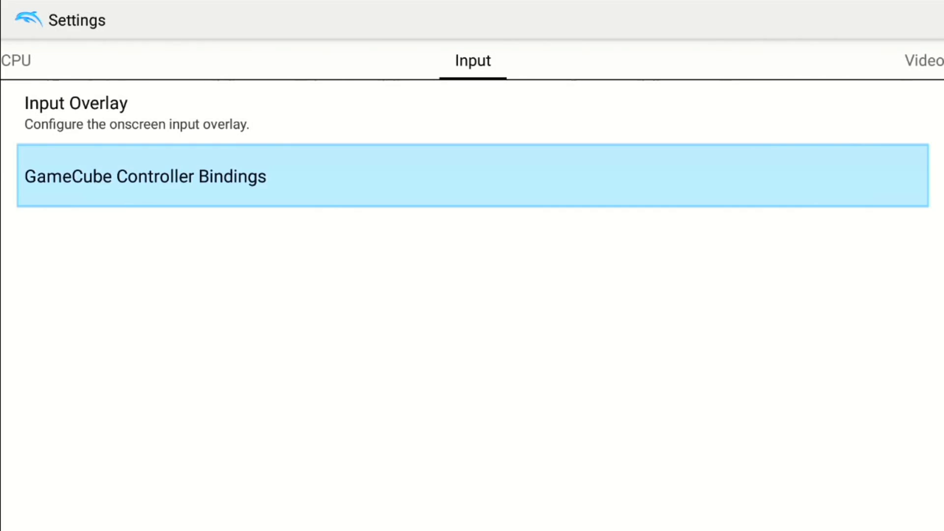
{"action": "key", "text": "Escape"}
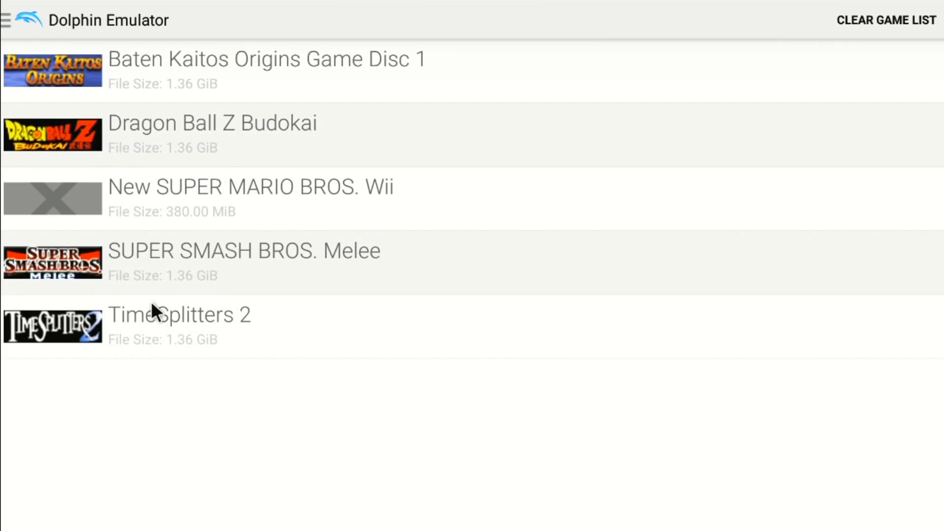
Boot TimeSplitters 2 with the input overlay disabled, then return to the home screen
{"action": "left_click", "coordinate": [160, 306]}
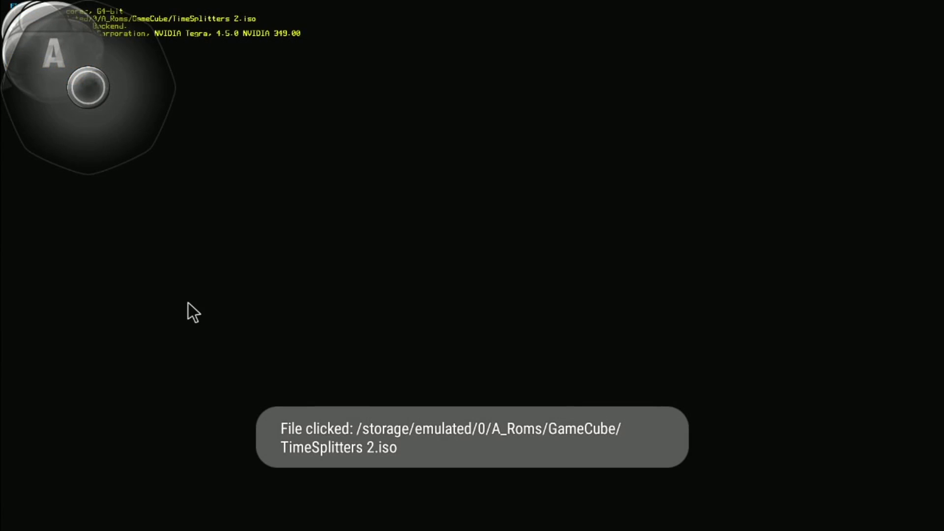
{"action": "key", "text": "Escape"}
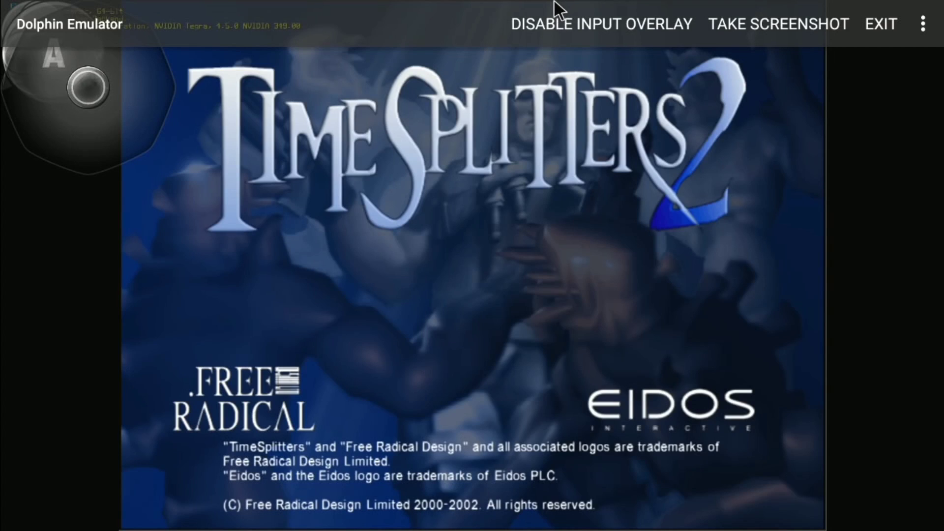
{"action": "left_click", "coordinate": [558, 14]}
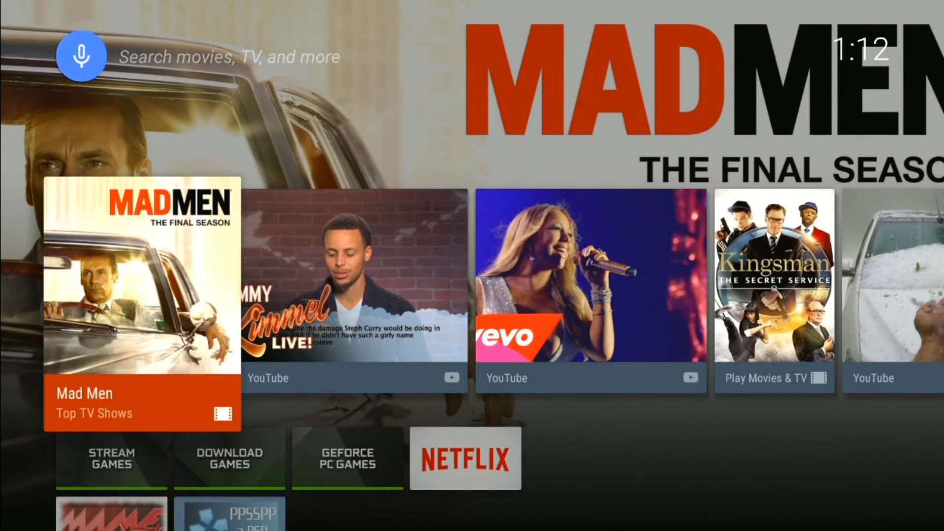
{"action": "key", "text": "Down"}
{"action": "key", "text": "Down"}
{"action": "key", "text": "Down"}
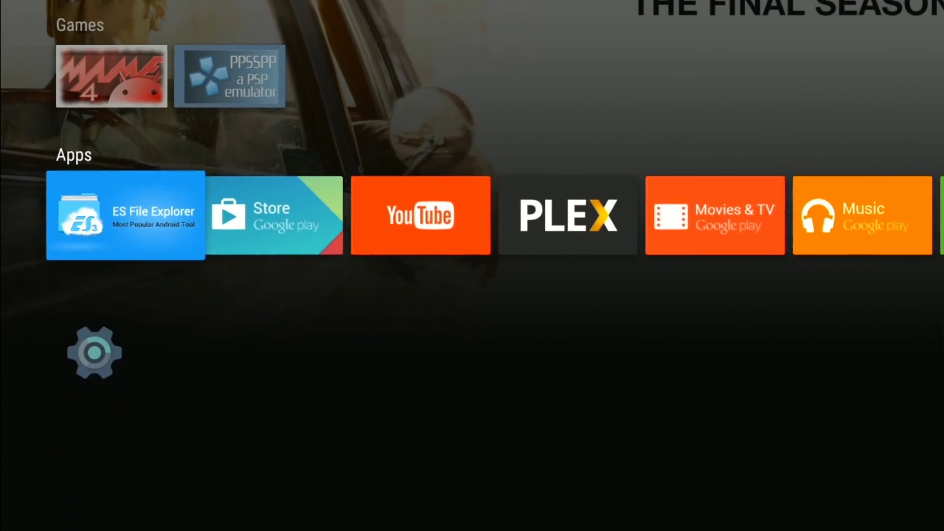
Open Dolphin.ini from the Config folder in ES Note Editor and switch to Edit mode
{"action": "key", "text": "Return"}
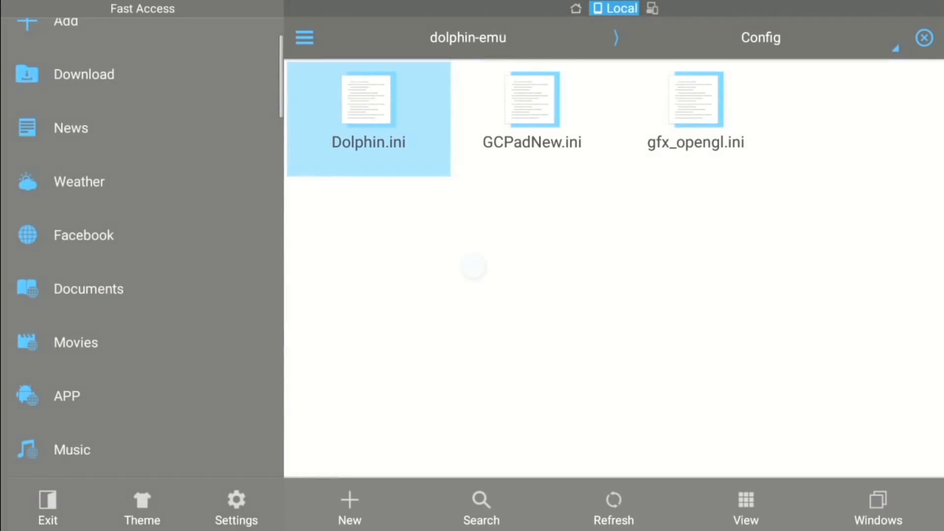
{"action": "key", "text": "Return"}
{"action": "key", "text": "Down"}
{"action": "key", "text": "Return"}
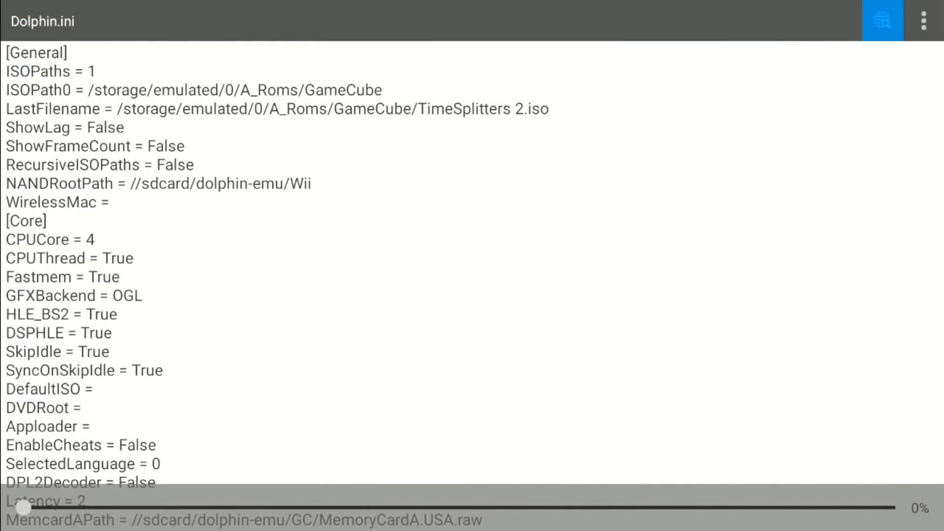
{"action": "key", "text": "Right"}
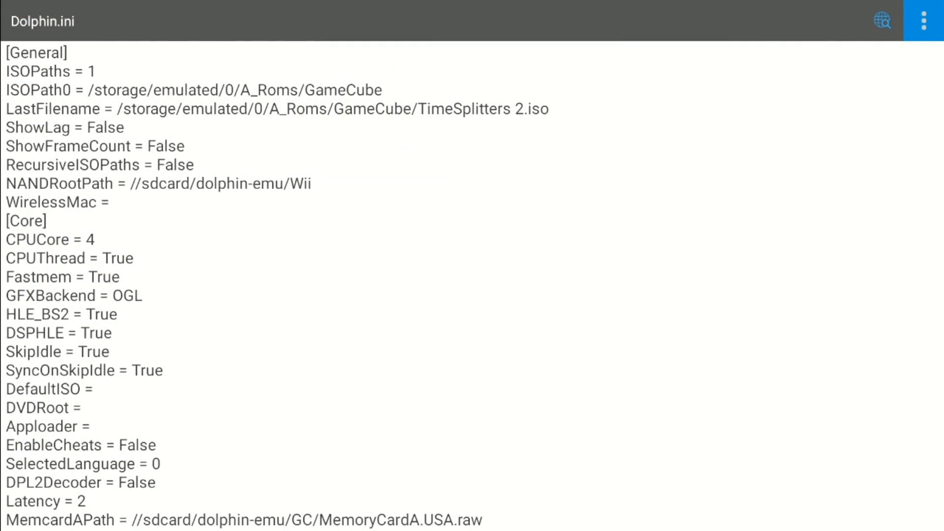
{"action": "key", "text": "Return"}
{"action": "key", "text": "Down"}
{"action": "key", "text": "Return"}
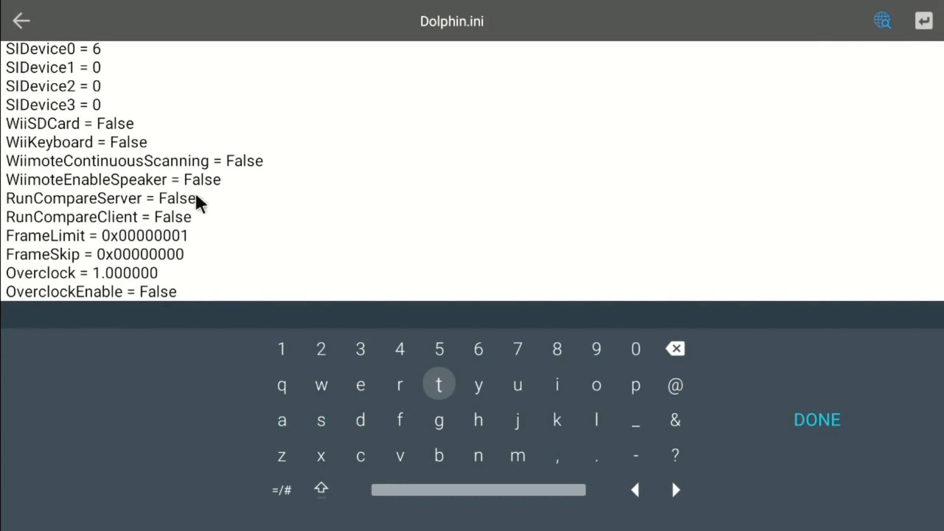
Delete the False value after OverclockEnable =
{"action": "scroll", "coordinate": [179, 205], "scroll_direction": "down", "scroll_amount": 2}
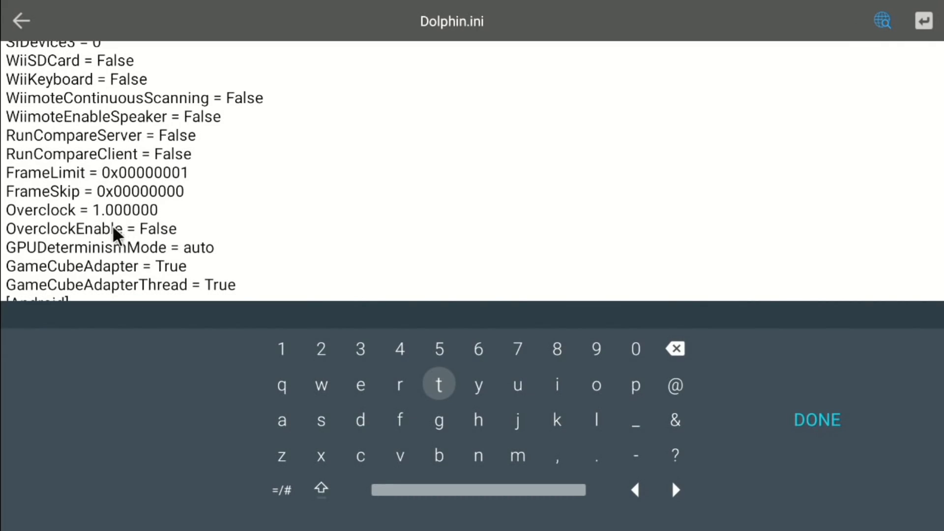
{"action": "left_click_drag", "start_coordinate": [139, 229], "coordinate": [177, 231]}
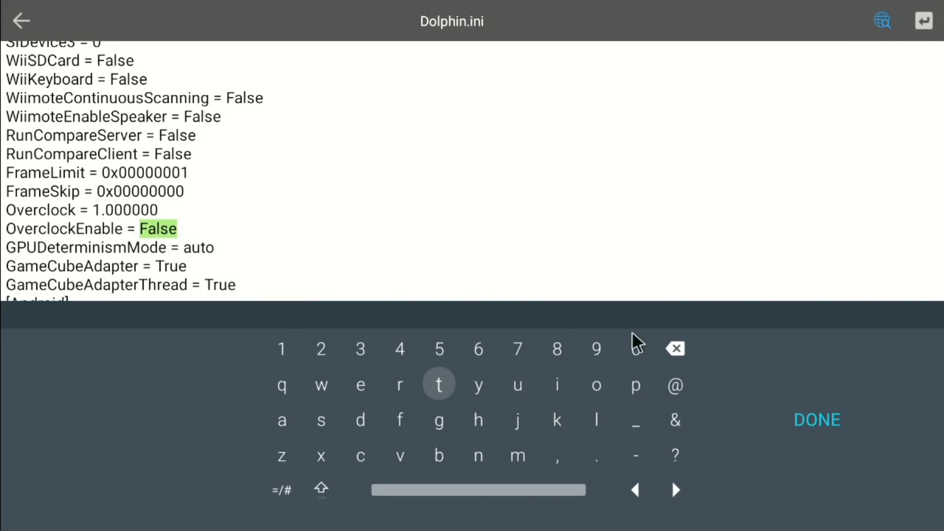
{"action": "key", "text": "Right"}
{"action": "key", "text": "Right"}
{"action": "key", "text": "Right"}
{"action": "key", "text": "Right"}
{"action": "key", "text": "Right"}
{"action": "key", "text": "Up"}
{"action": "key", "text": "Return"}
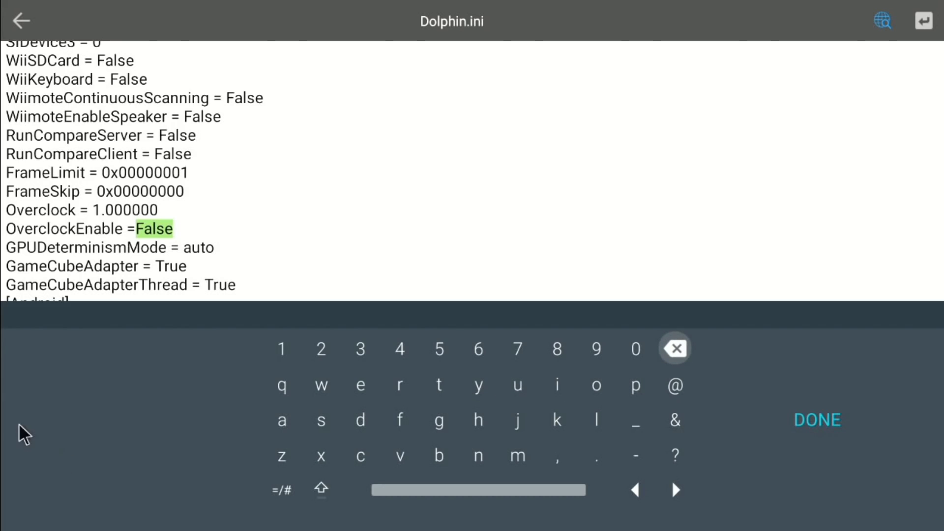
{"action": "left_click", "coordinate": [173, 246]}
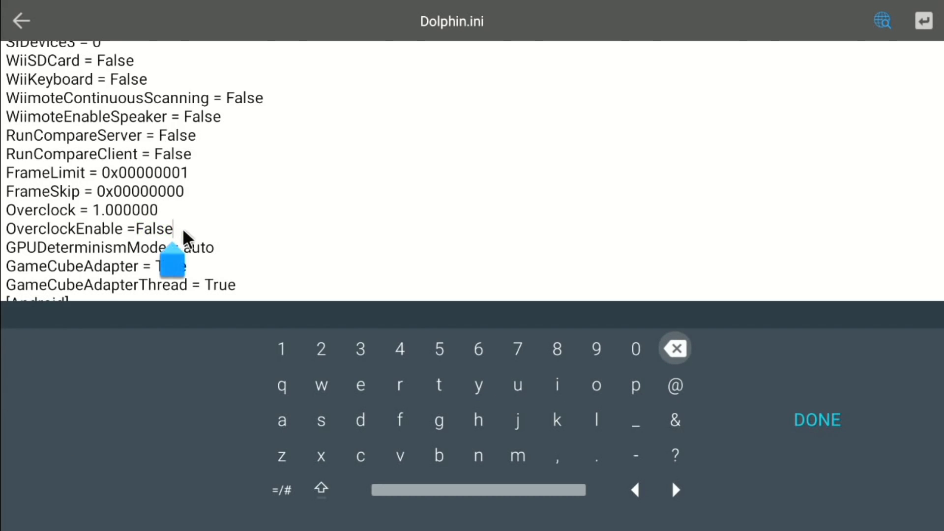
{"action": "key", "text": "Return"}
{"action": "key", "text": "Return"}
{"action": "key", "text": "Return"}
{"action": "key", "text": "Return"}
{"action": "key", "text": "Return"}
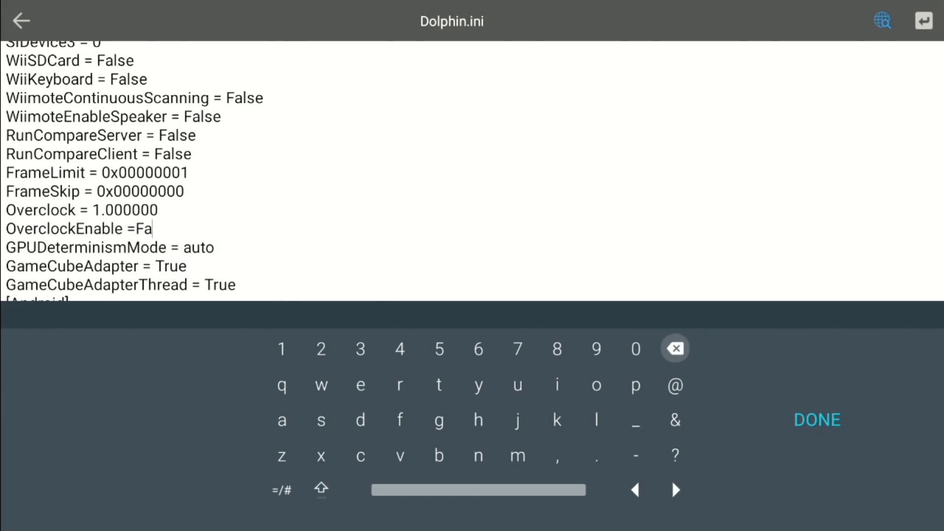
{"action": "key", "text": "Down"}
{"action": "key", "text": "Down"}
{"action": "key", "text": "Down"}
{"action": "key", "text": "Down"}
{"action": "key", "text": "Left"}
{"action": "key", "text": "Left"}
Type ' True' as the new OverclockEnable value
{"action": "key", "text": "Return"}
{"action": "key", "text": "Up"}
{"action": "key", "text": "Up"}
{"action": "key", "text": "Up"}
{"action": "key", "text": "Left"}
{"action": "key", "text": "Left"}
{"action": "key", "text": "Left"}
{"action": "key", "text": "Return"}
{"action": "key", "text": "Left"}
{"action": "key", "text": "Return"}
{"action": "key", "text": "Right"}
{"action": "key", "text": "Right"}
{"action": "key", "text": "Right"}
{"action": "key", "text": "Return"}
{"action": "key", "text": "Left"}
{"action": "key", "text": "Left"}
{"action": "key", "text": "Left"}
{"action": "key", "text": "Left"}
{"action": "key", "text": "Return"}
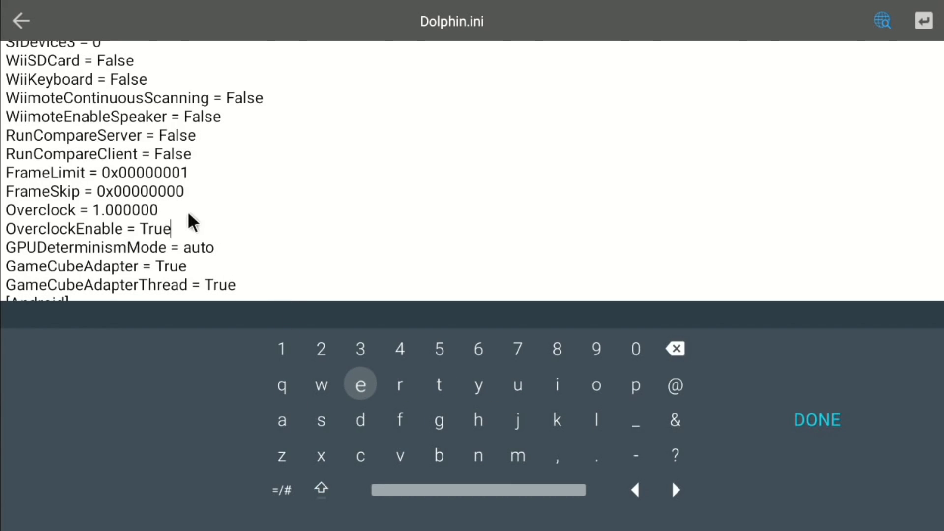
{"action": "left_click_drag", "start_coordinate": [162, 207], "coordinate": [94, 216]}
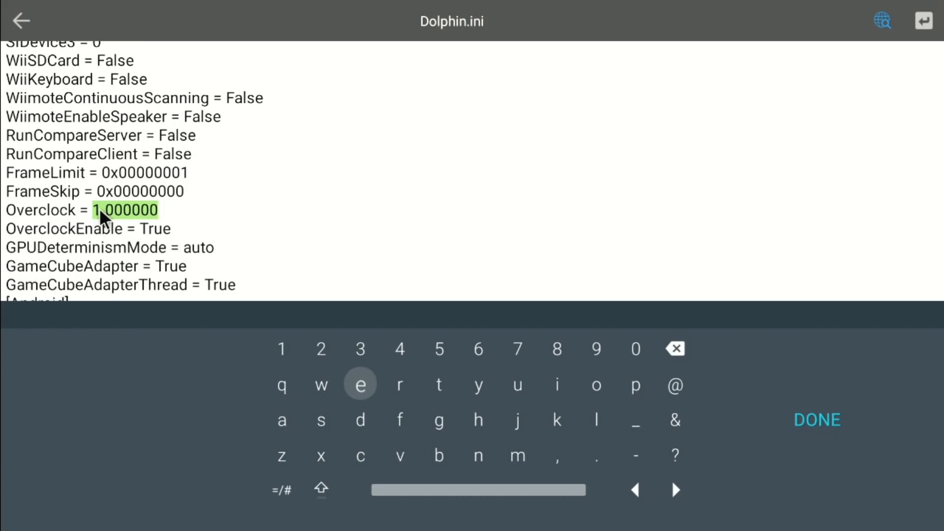
Replace the leading 1 of the Overclock value with 0
{"action": "left_click", "coordinate": [100, 217]}
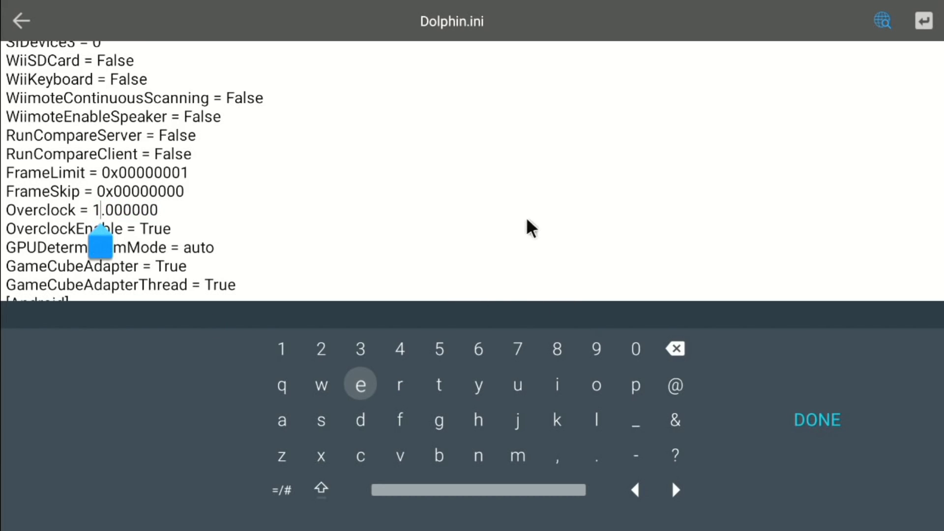
{"action": "key", "text": "Right"}
{"action": "key", "text": "Right"}
{"action": "key", "text": "Right"}
{"action": "key", "text": "Right"}
{"action": "key", "text": "Right"}
{"action": "key", "text": "Right"}
{"action": "key", "text": "Right"}
{"action": "key", "text": "Right"}
{"action": "key", "text": "Up"}
{"action": "key", "text": "Return"}
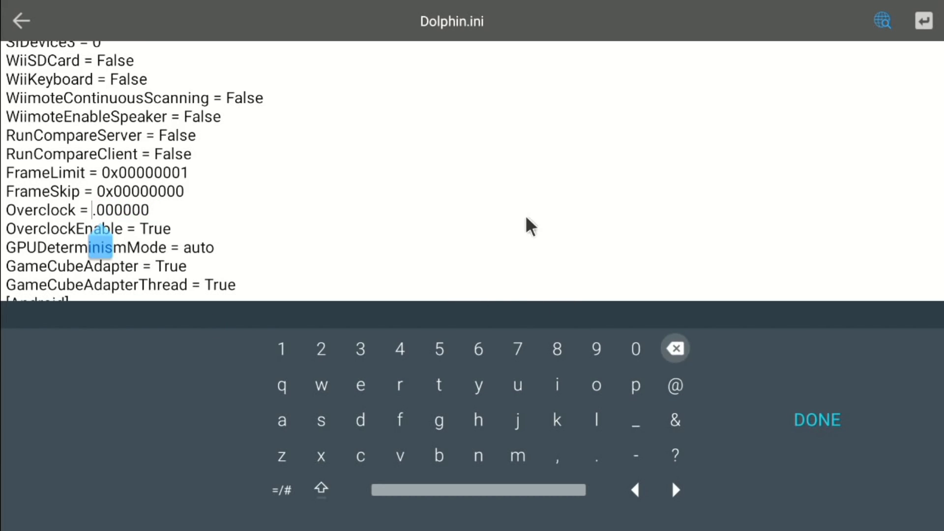
{"action": "key", "text": "Left"}
{"action": "key", "text": "Return"}
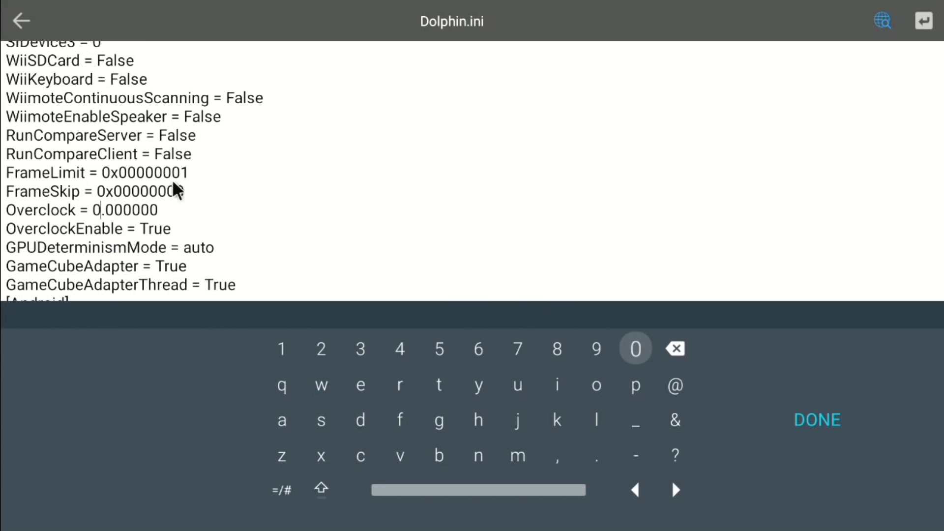
Make the Overclock value read 0.200000 and dismiss the on-screen keyboard
{"action": "left_click", "coordinate": [112, 211]}
{"action": "key", "text": "Right"}
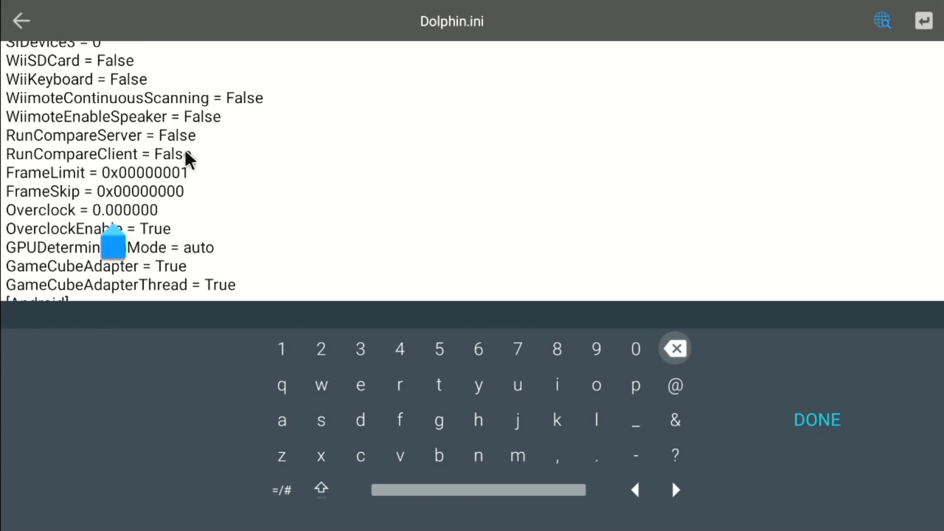
{"action": "key", "text": "Return"}
{"action": "key", "text": "Left"}
{"action": "key", "text": "Left"}
{"action": "key", "text": "Left"}
{"action": "key", "text": "Left"}
{"action": "key", "text": "Left"}
{"action": "key", "text": "Left"}
{"action": "key", "text": "Left"}
{"action": "key", "text": "Left"}
{"action": "key", "text": "Left"}
{"action": "key", "text": "Left"}
{"action": "key", "text": "Right"}
{"action": "key", "text": "Right"}
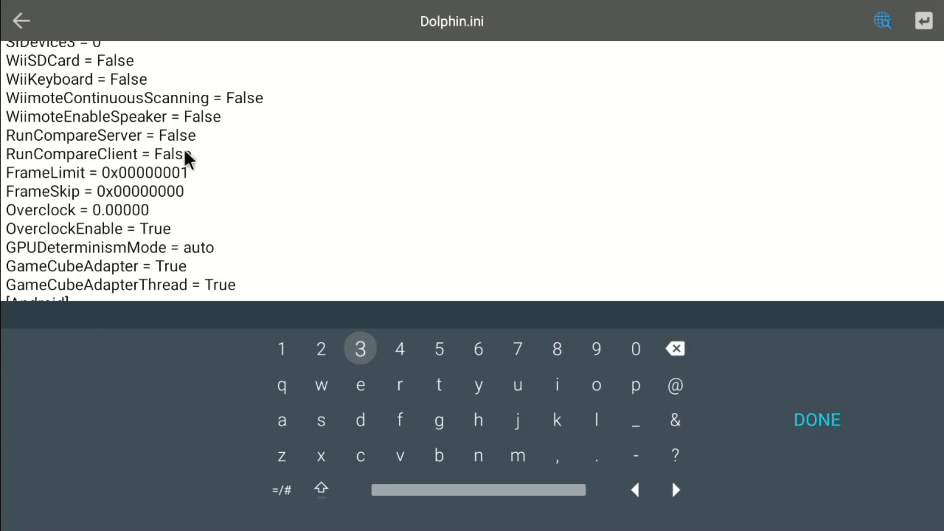
{"action": "key", "text": "Left"}
{"action": "key", "text": "Return"}
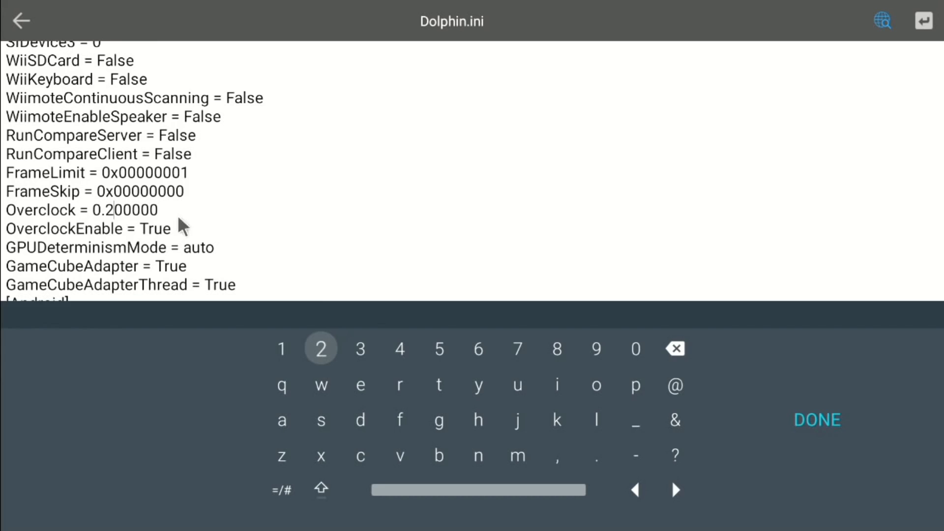
{"action": "key", "text": "Escape"}
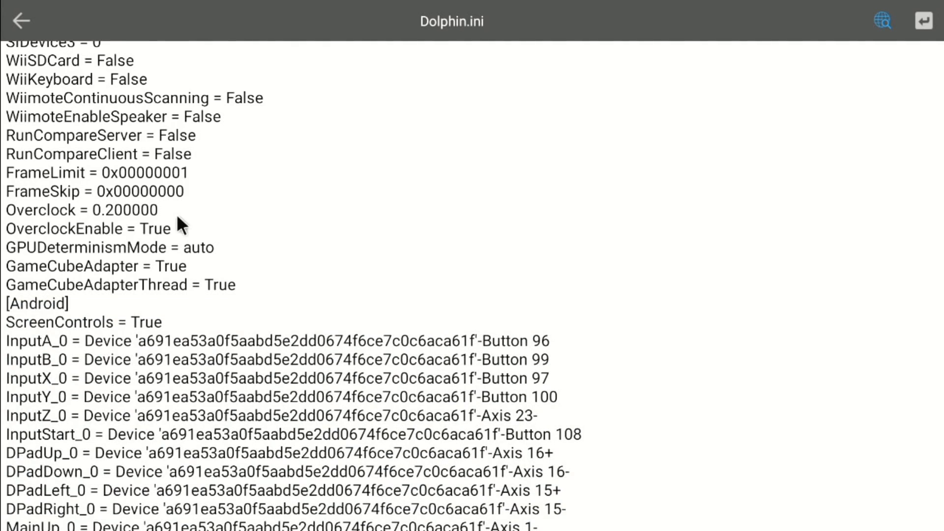
Leave the editor and confirm saving the changes to Dolphin.ini
{"action": "key", "text": "Escape"}
{"action": "key", "text": "Down"}
{"action": "key", "text": "Right"}
{"action": "key", "text": "Return"}
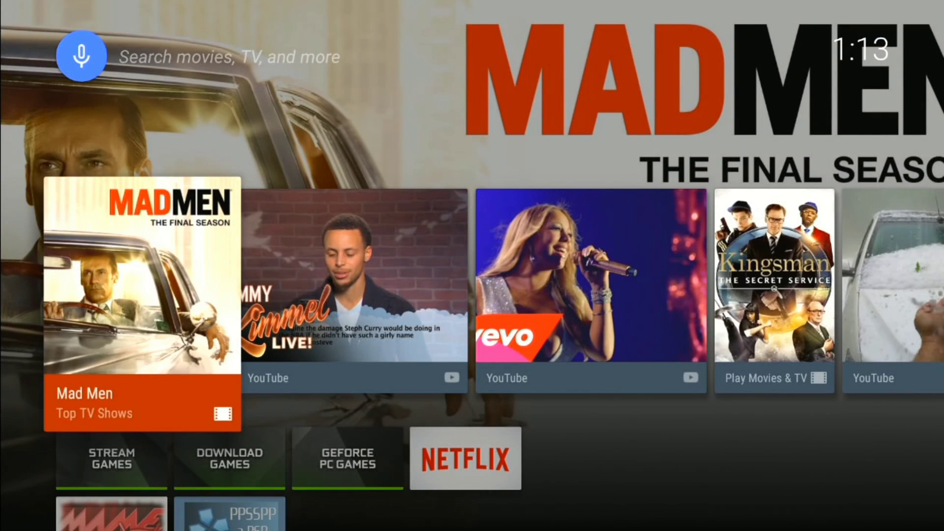
From the launcher home screen, go down to the Settings row and open device Settings
{"action": "key", "text": "Down"}
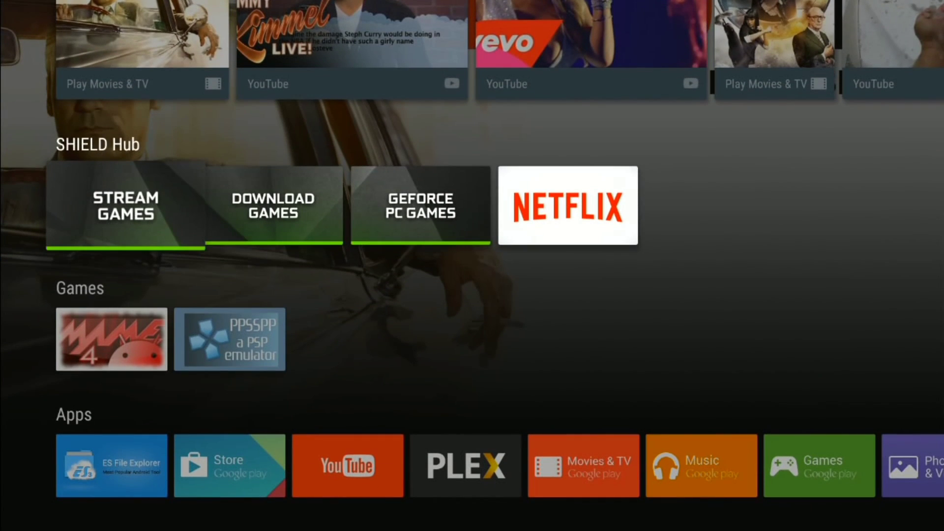
{"action": "key", "text": "Down"}
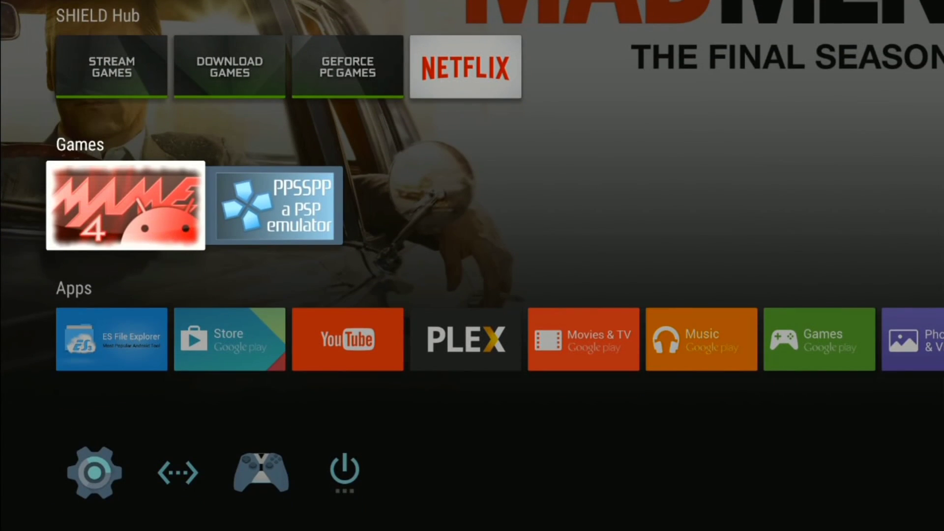
{"action": "key", "text": "Down"}
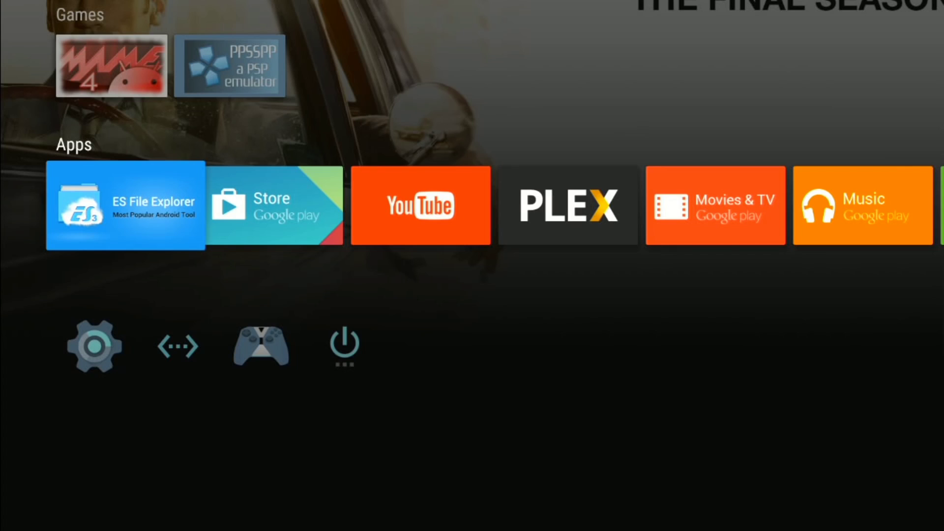
{"action": "key", "text": "Down"}
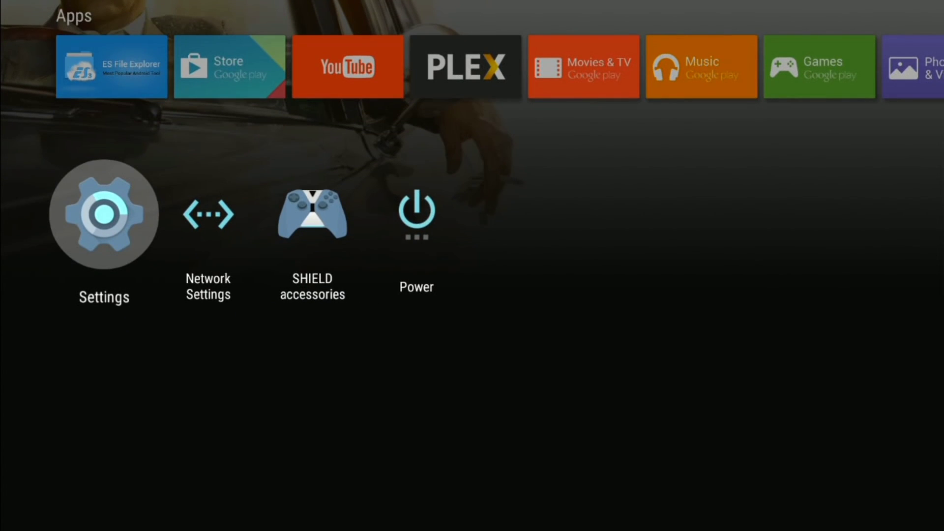
{"action": "key", "text": "Return"}
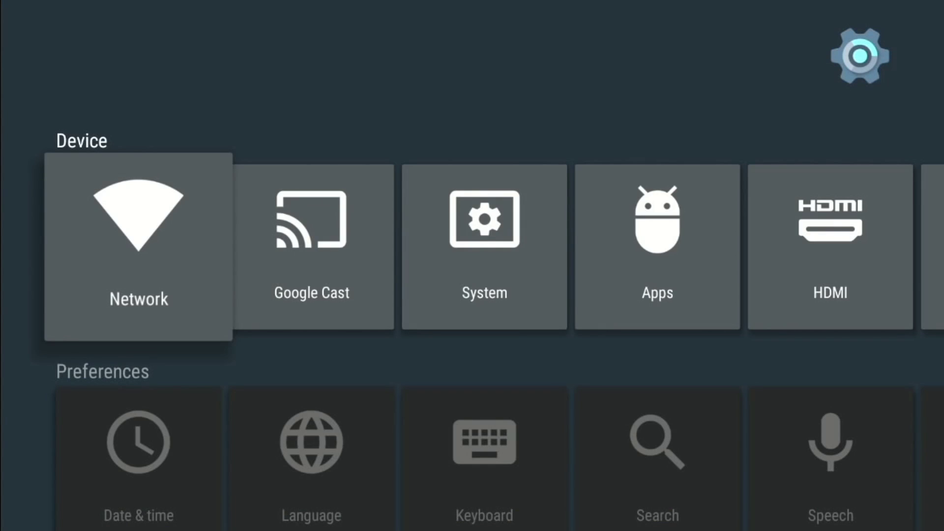
Uninstall Dolphin Emulator from Apps, then open ES File Explorer showing Dolphin.ini
{"action": "key", "text": "Right"}
{"action": "key", "text": "Right"}
{"action": "key", "text": "Right"}
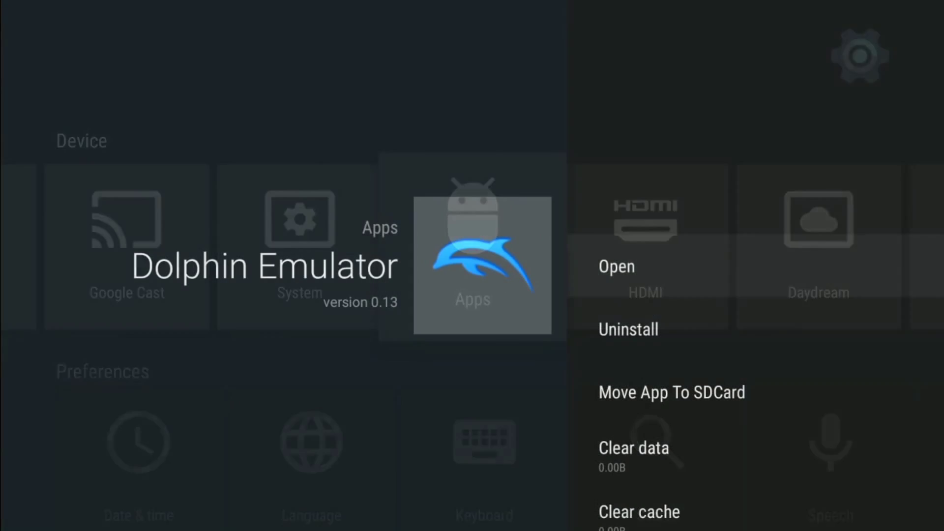
{"action": "key", "text": "Down"}
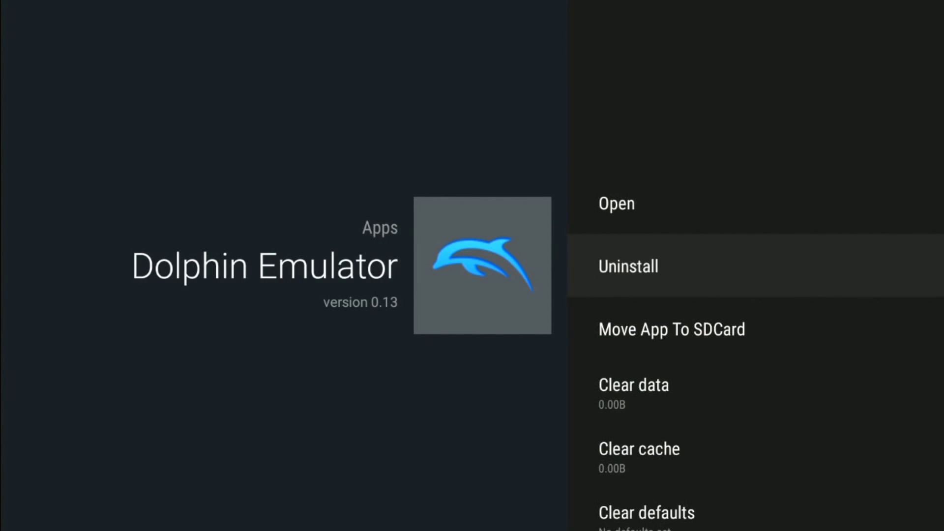
{"action": "key", "text": "Return"}
{"action": "key", "text": "Return"}
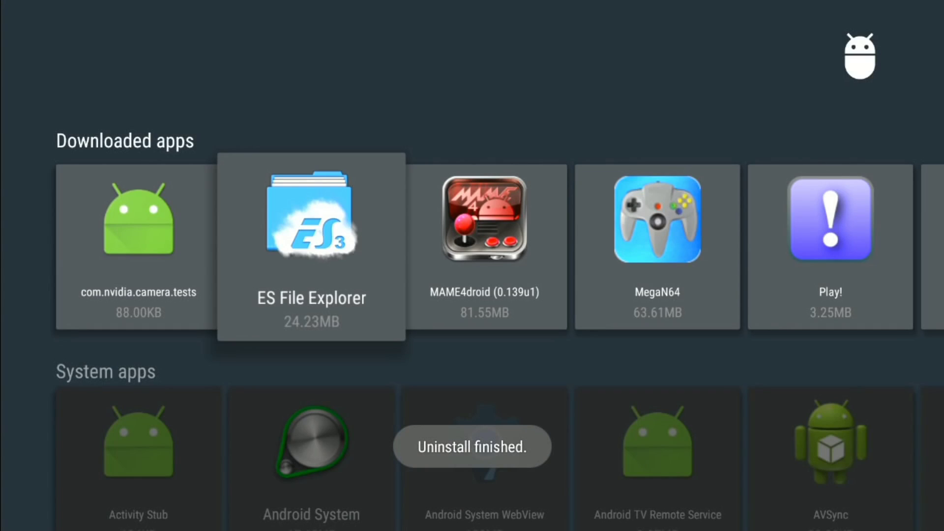
{"action": "key", "text": "Return"}
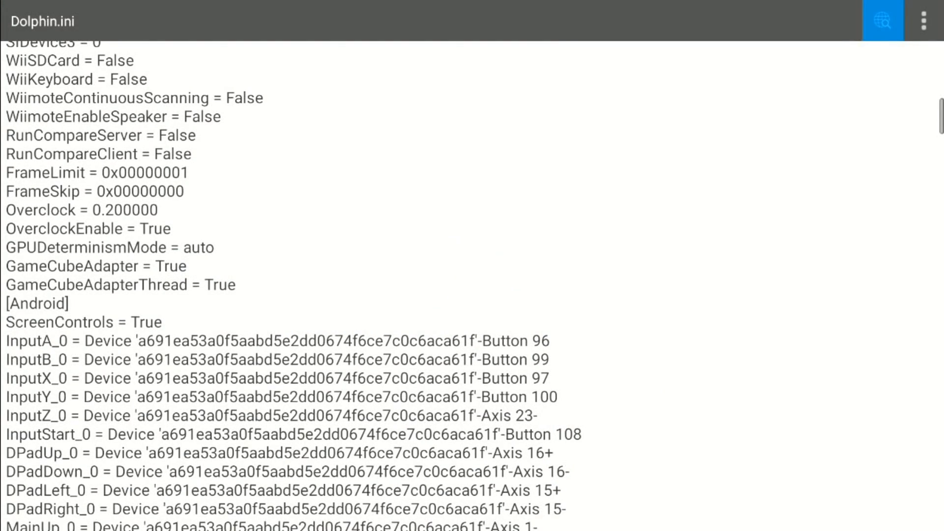
{"action": "key", "text": "Escape"}
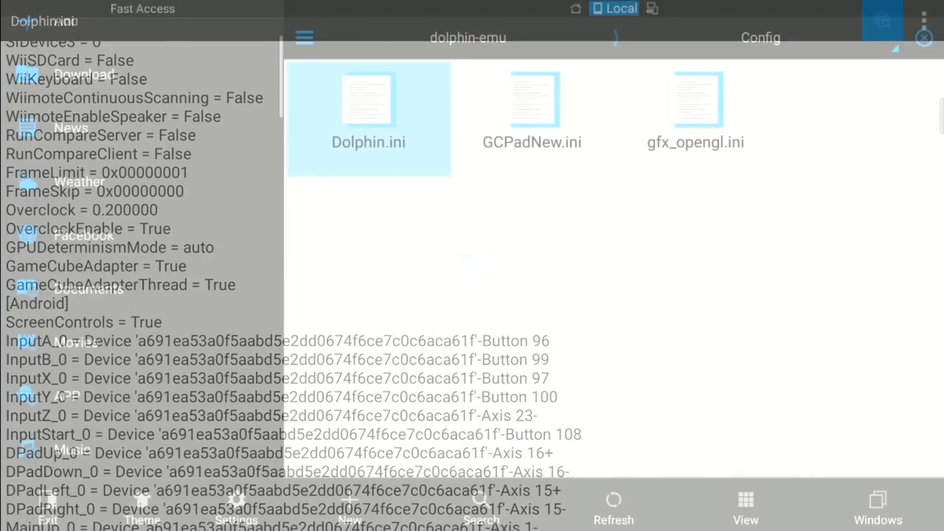
Delete the dolphin-emu folder (73 files, 322.29 KB) from sdcard and confirm with OK
{"action": "key", "text": "Escape"}
{"action": "key", "text": "Escape"}
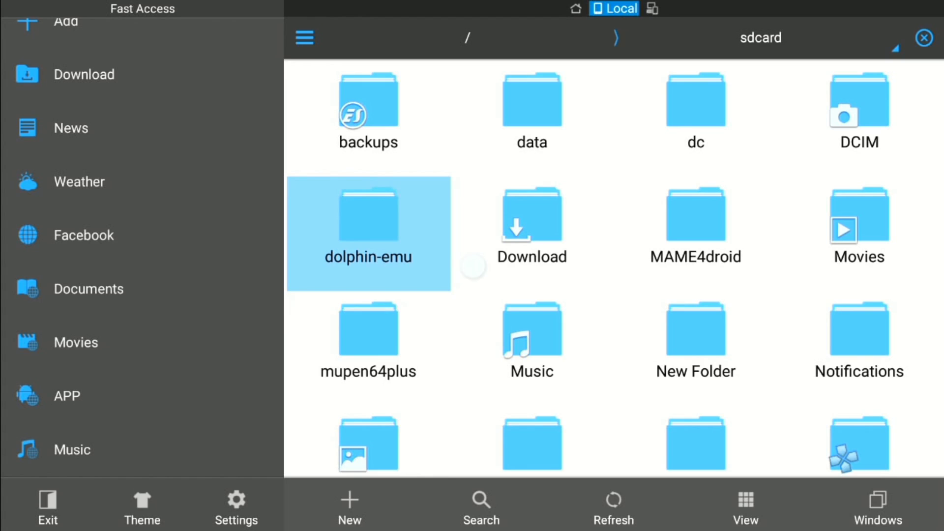
{"action": "key", "text": "Return"}
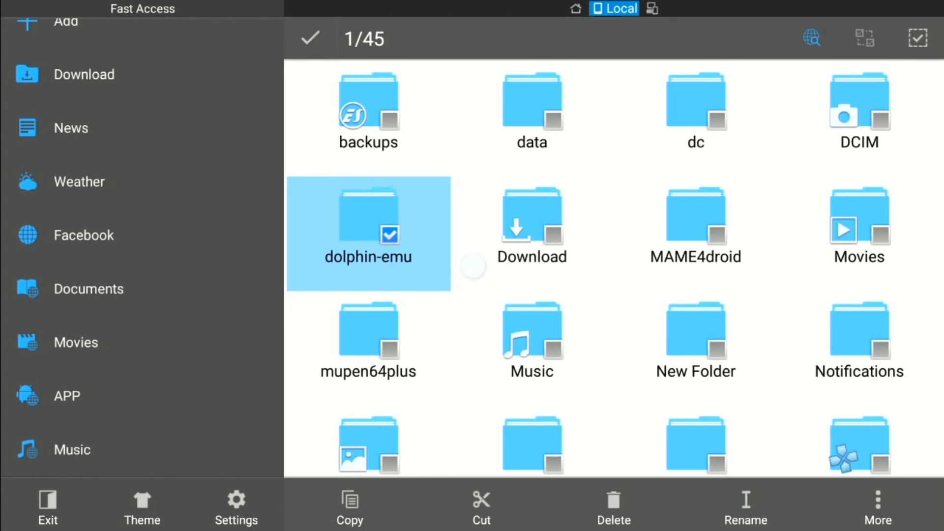
{"action": "key", "text": "Down"}
{"action": "key", "text": "Down"}
{"action": "key", "text": "Down"}
{"action": "key", "text": "Down"}
{"action": "key", "text": "Down"}
{"action": "key", "text": "Down"}
{"action": "key", "text": "Down"}
{"action": "key", "text": "Down"}
{"action": "key", "text": "Down"}
{"action": "key", "text": "Down"}
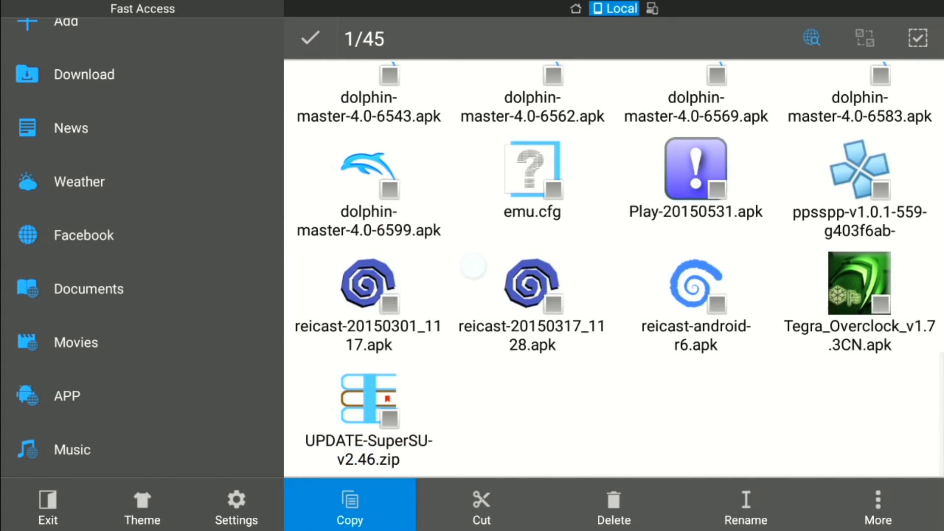
{"action": "key", "text": "Right"}
{"action": "key", "text": "Right"}
{"action": "key", "text": "Return"}
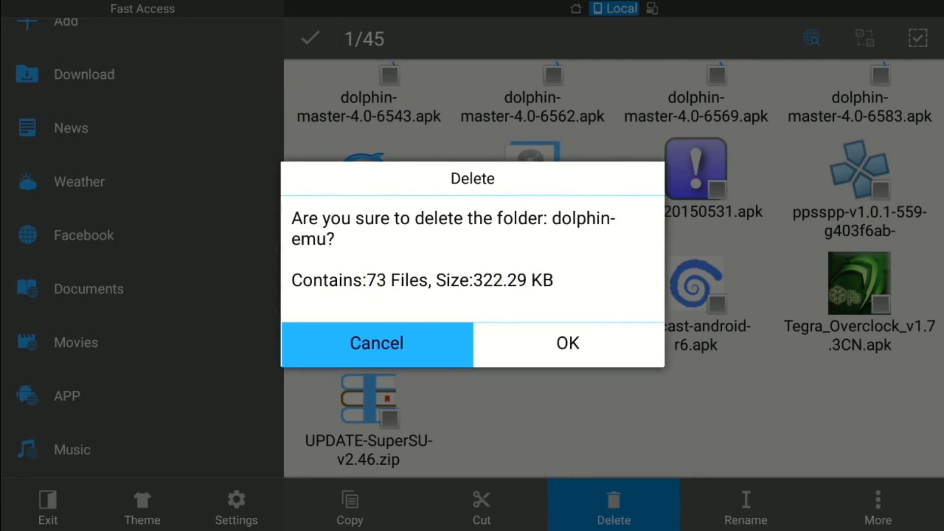
{"action": "key", "text": "Right"}
{"action": "key", "text": "Return"}
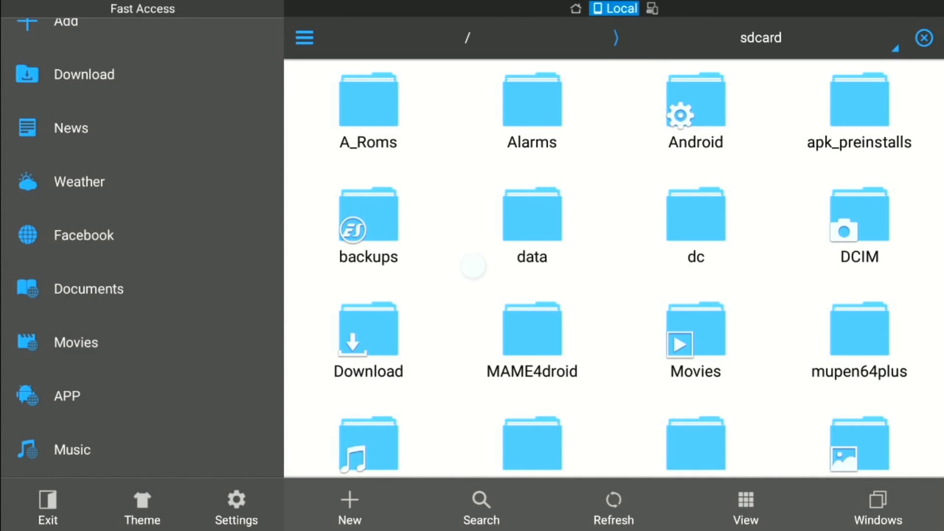
Browse the remaining sdcard files and Dolphin installers, then return to the Android TV home screen
{"action": "key", "text": "Right"}
{"action": "key", "text": "Right"}
{"action": "key", "text": "Down"}
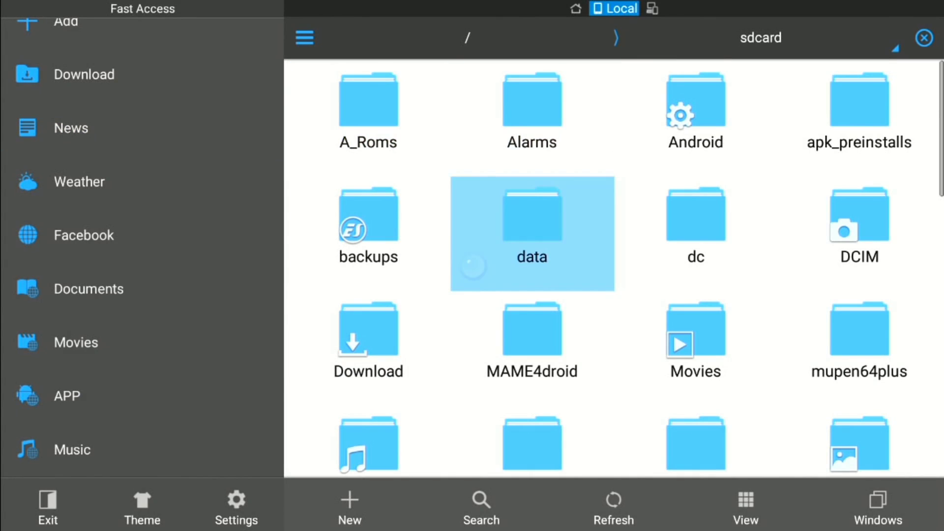
{"action": "key", "text": "Down"}
{"action": "key", "text": "Down"}
{"action": "key", "text": "Down"}
{"action": "key", "text": "Down"}
{"action": "key", "text": "Down"}
{"action": "key", "text": "Down"}
{"action": "key", "text": "Left"}
{"action": "key", "text": "Up"}
{"action": "key", "text": "Up"}
{"action": "key", "text": "Right"}
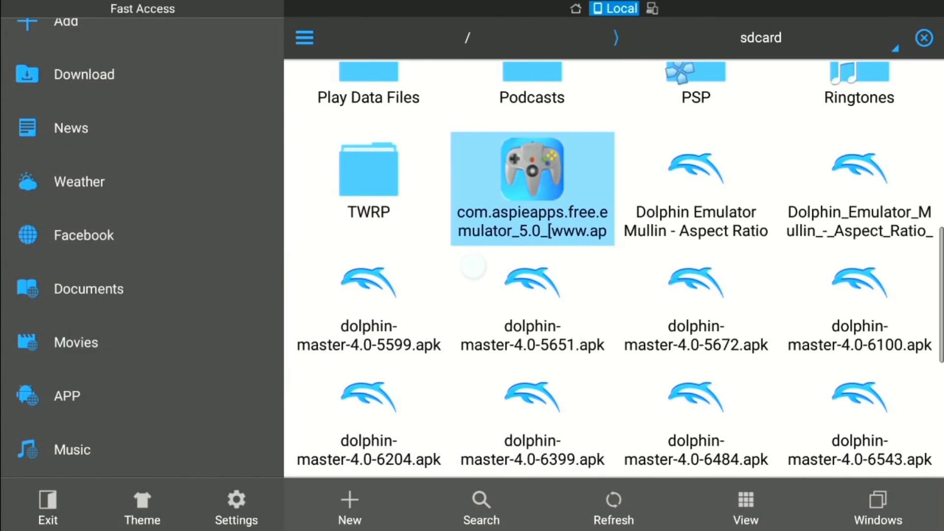
{"action": "key", "text": "Right"}
{"action": "key", "text": "Right"}
{"action": "key", "text": "Left"}
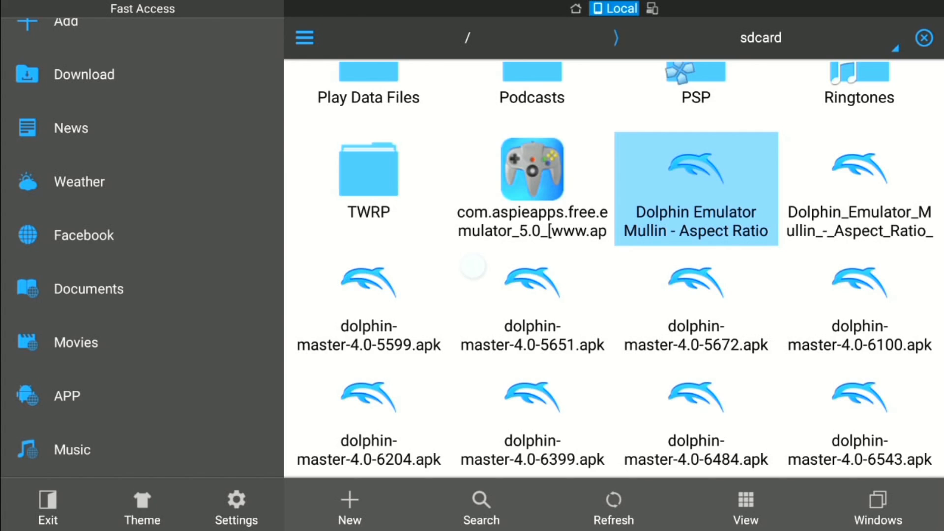
{"action": "key", "text": "Home"}
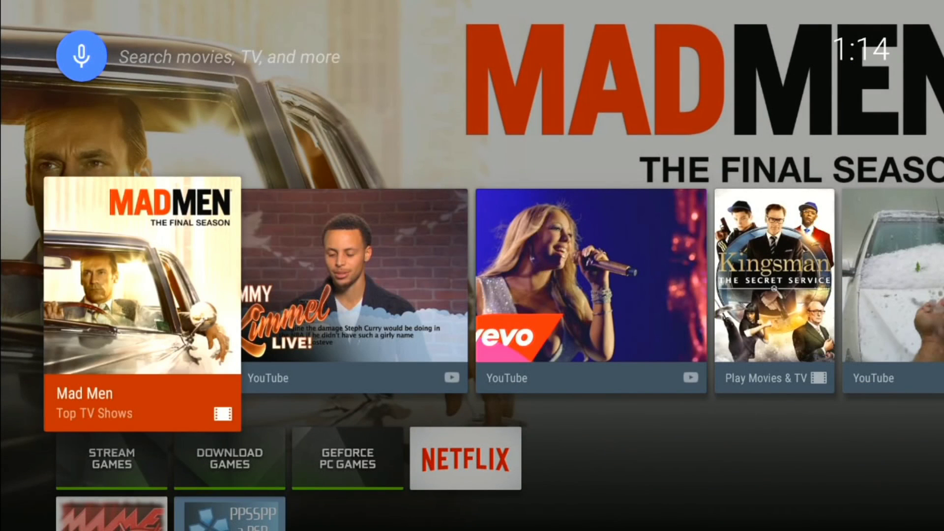